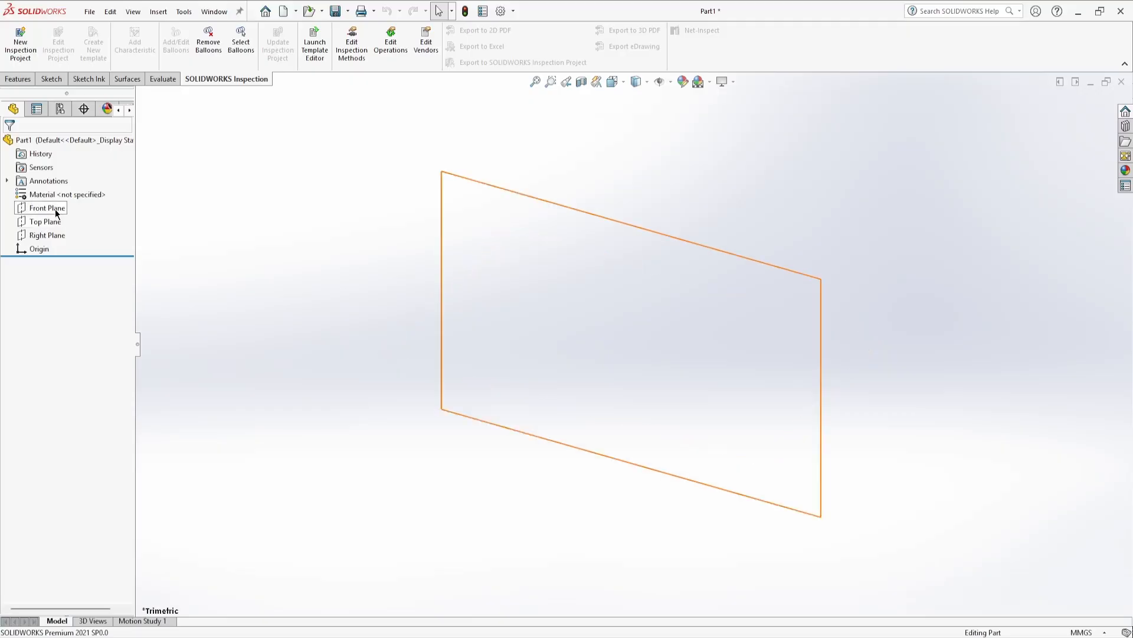
Start a new sketch on the Front Plane
{"action": "left_click", "coordinate": [55, 209]}
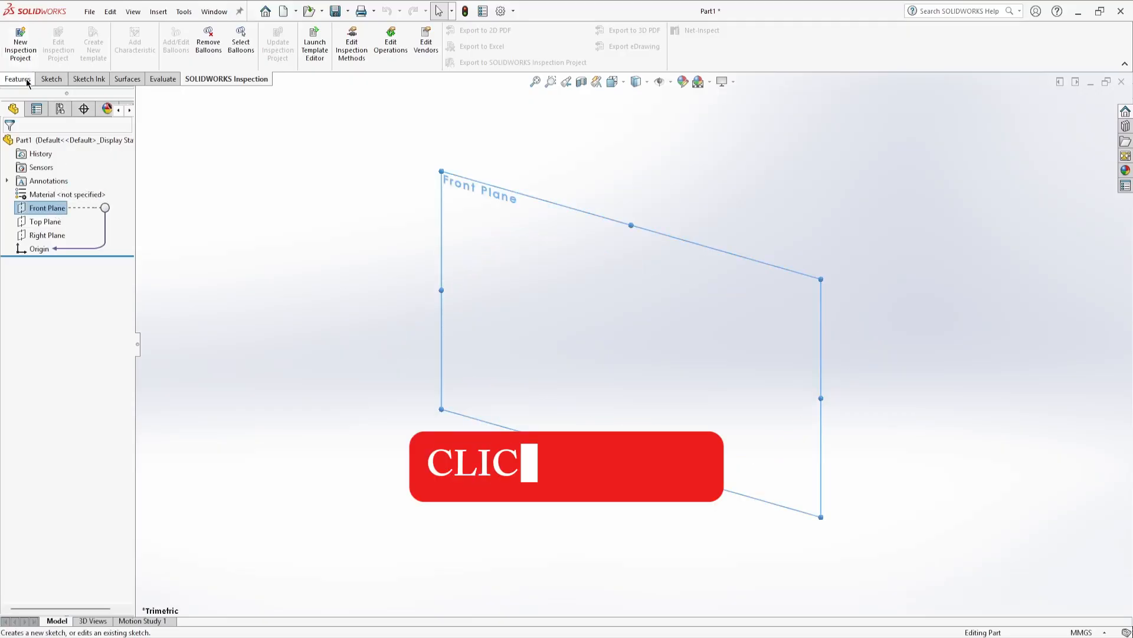
{"action": "left_click", "coordinate": [45, 81]}
{"action": "left_click", "coordinate": [16, 35]}
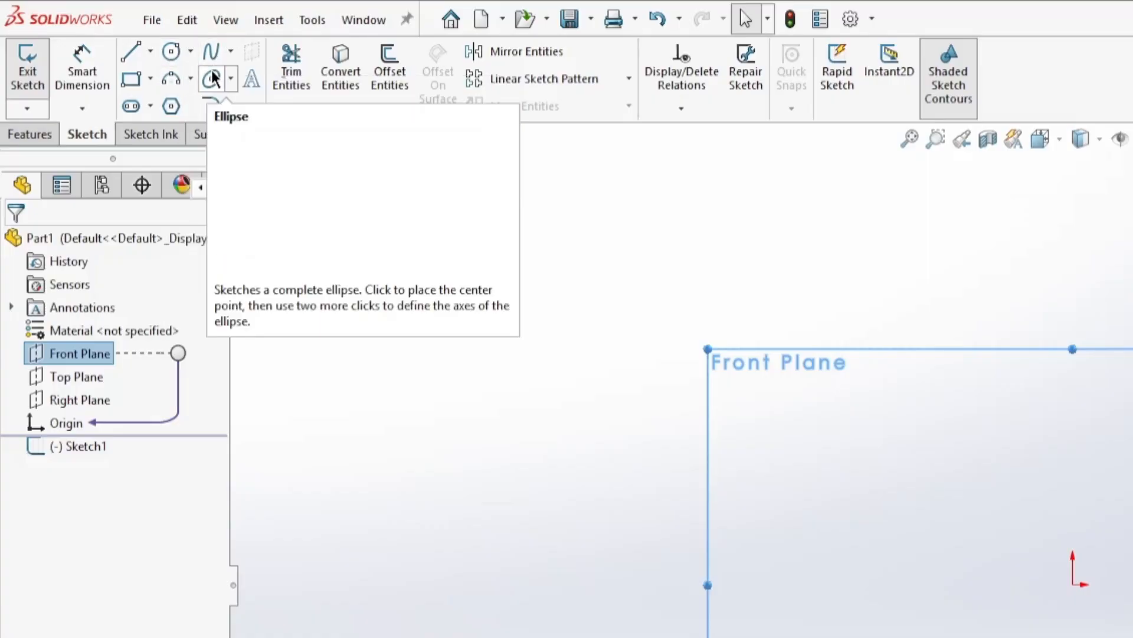
Sketch a horizontal line about 46 mm long to the left of the origin
{"action": "left_click", "coordinate": [132, 51]}
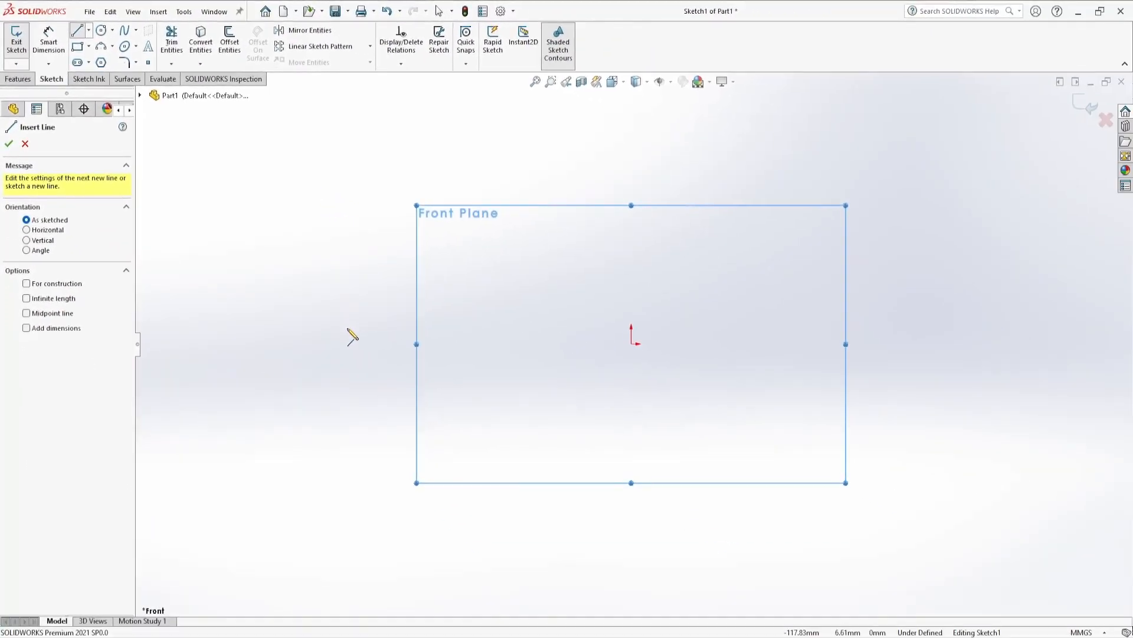
{"action": "left_click", "coordinate": [347, 331]}
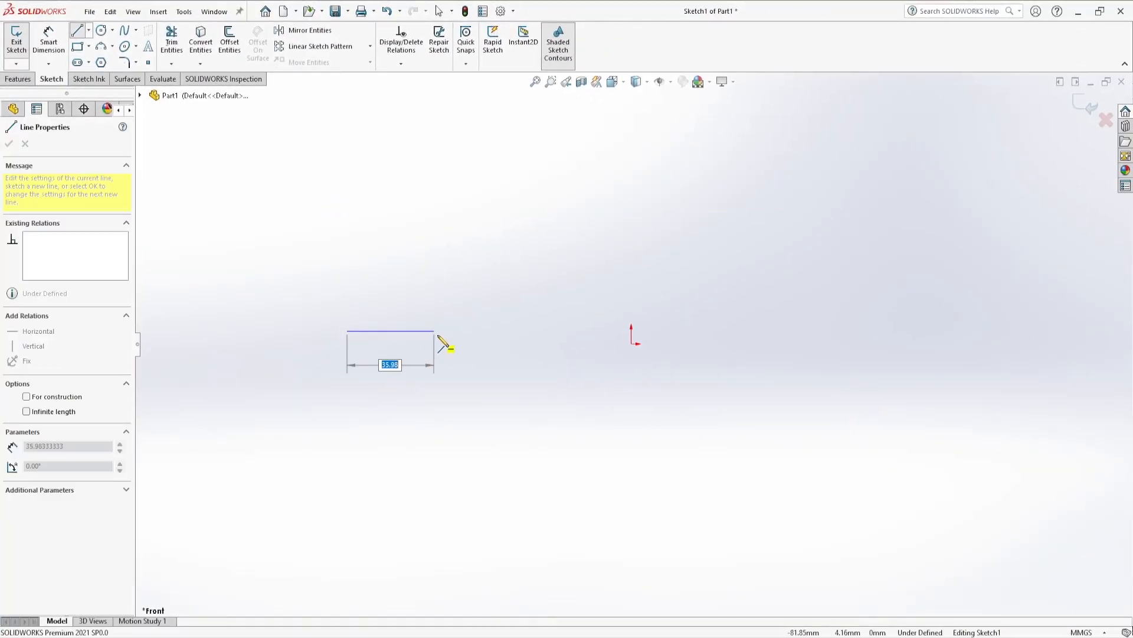
{"action": "left_click", "coordinate": [459, 331]}
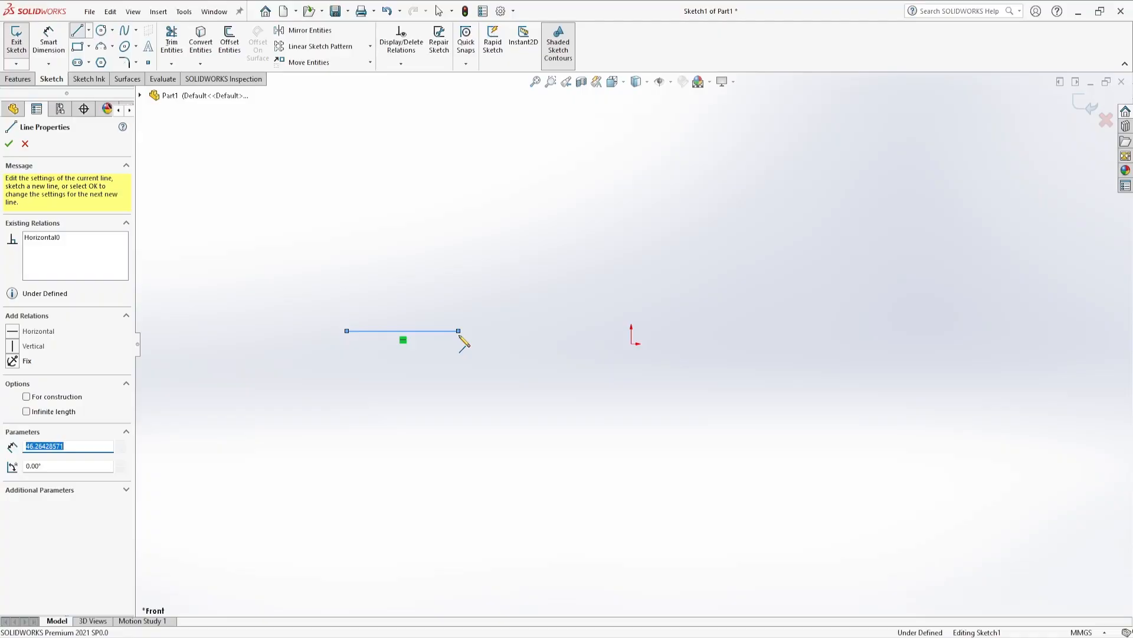
{"action": "key", "text": "Escape"}
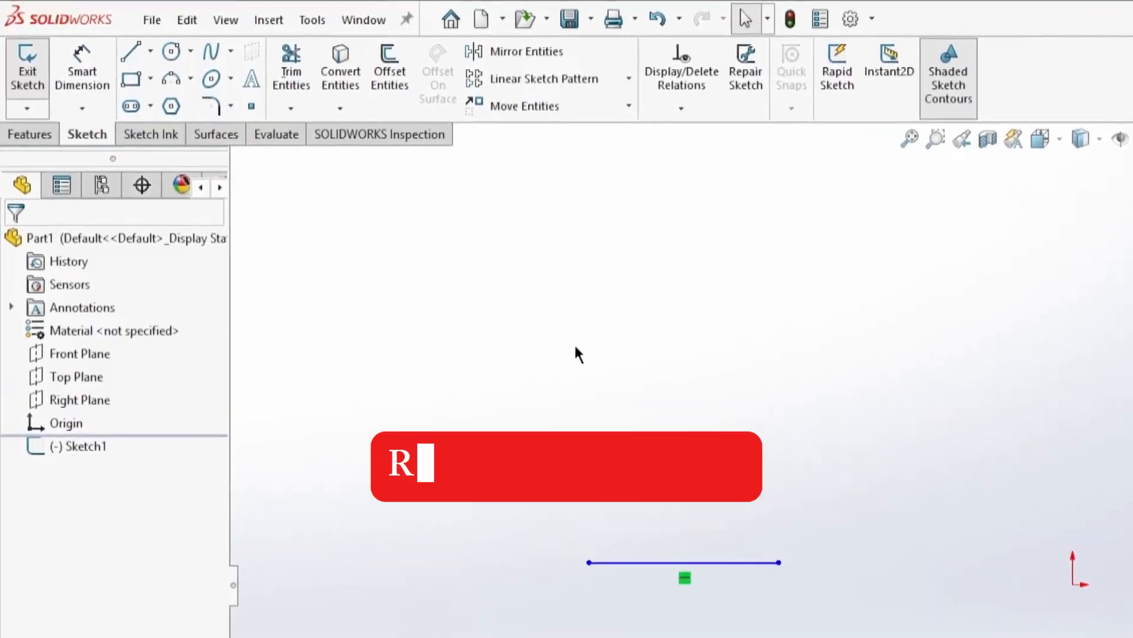
Sketch a corner rectangle about 42 mm wide and 16 mm tall just above the line
{"action": "left_click", "coordinate": [130, 75]}
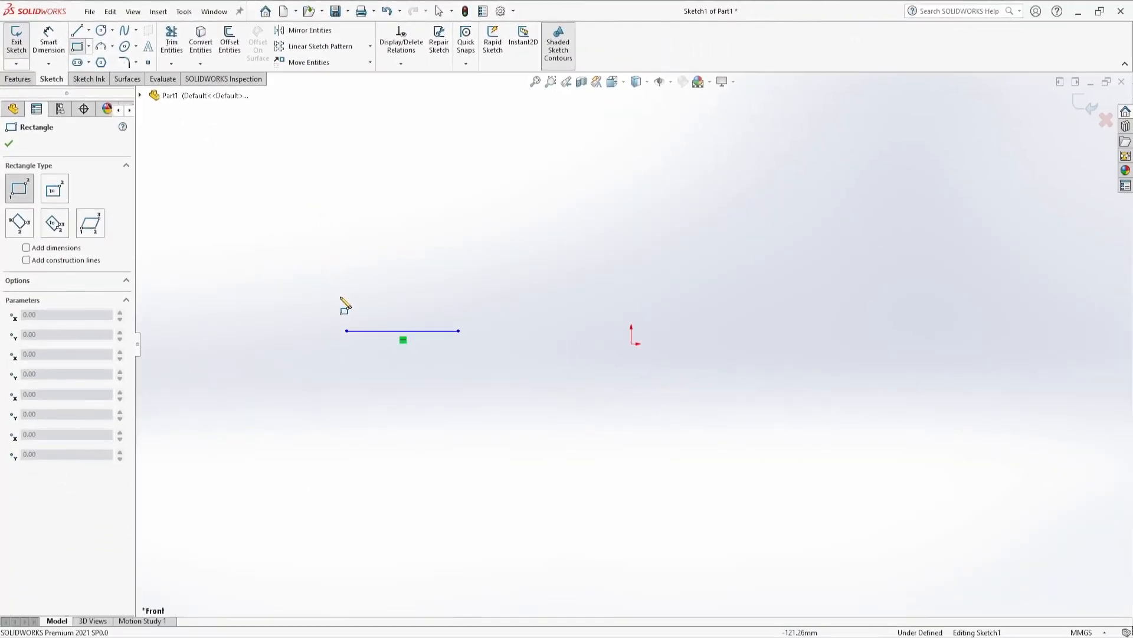
{"action": "left_click", "coordinate": [341, 301]}
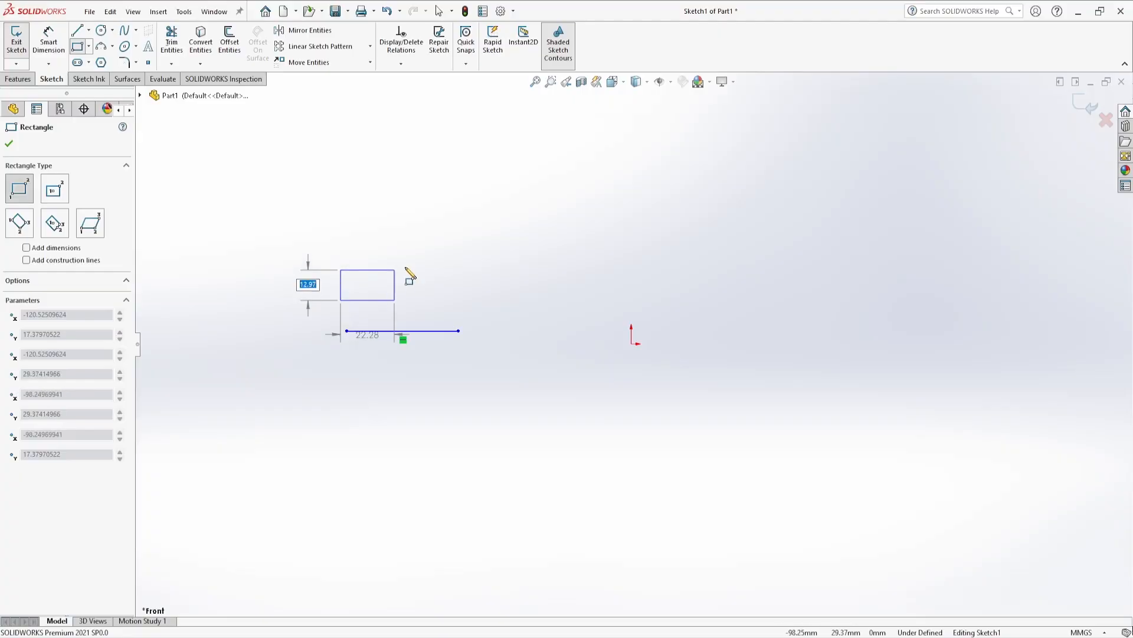
{"action": "left_click", "coordinate": [442, 261]}
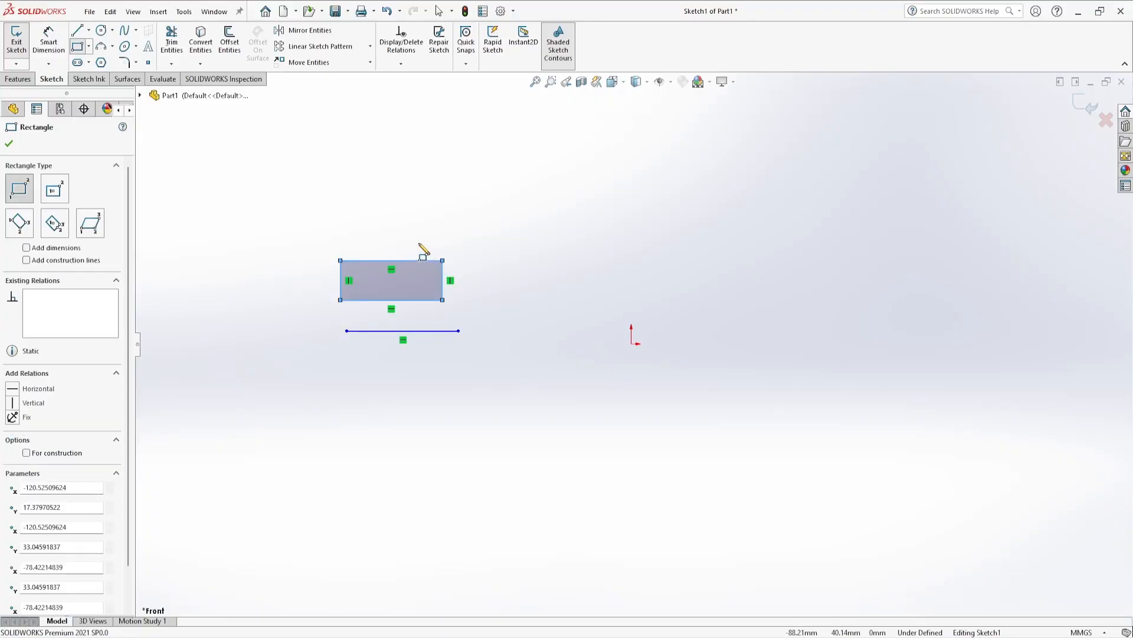
{"action": "key", "text": "Escape"}
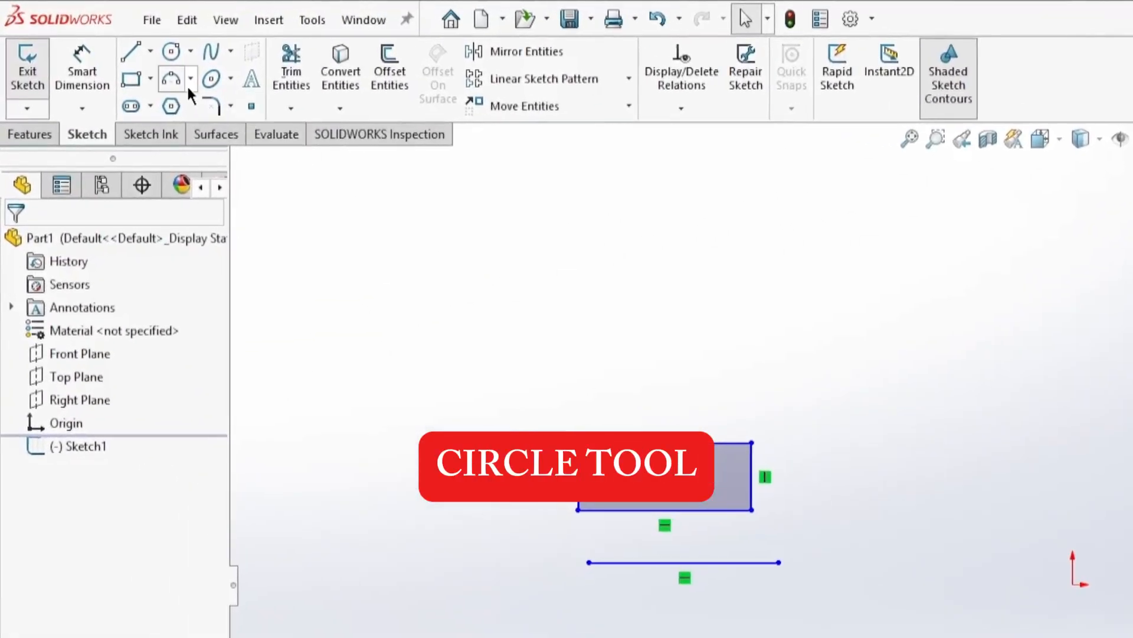
Sketch a circle of about 15 mm radius above the rectangle
{"action": "left_click", "coordinate": [171, 51]}
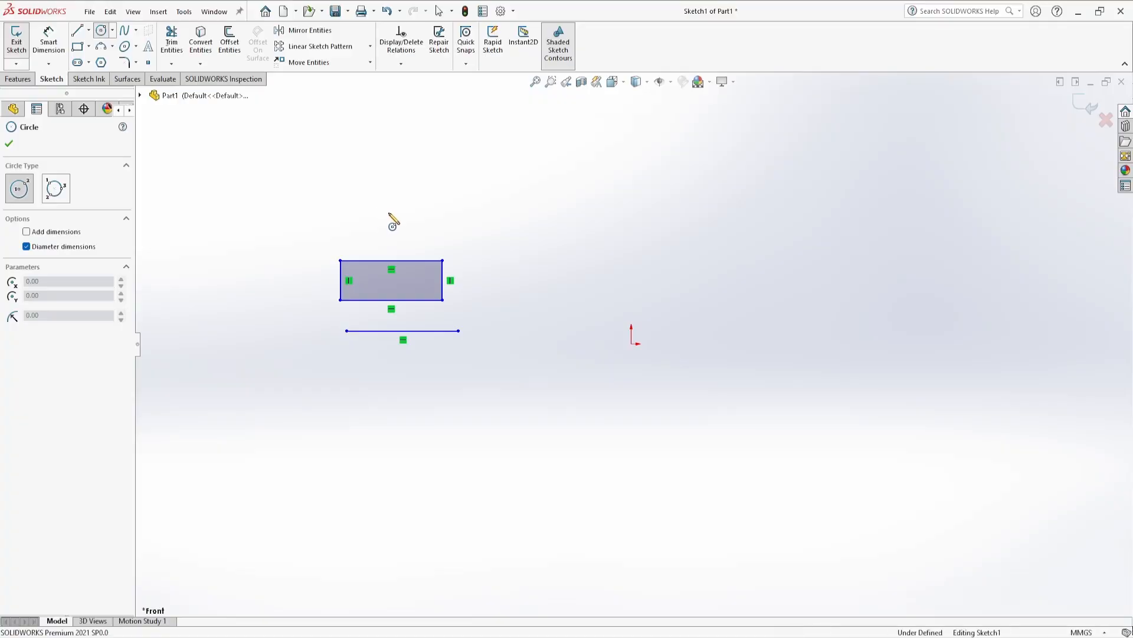
{"action": "left_click", "coordinate": [390, 207]}
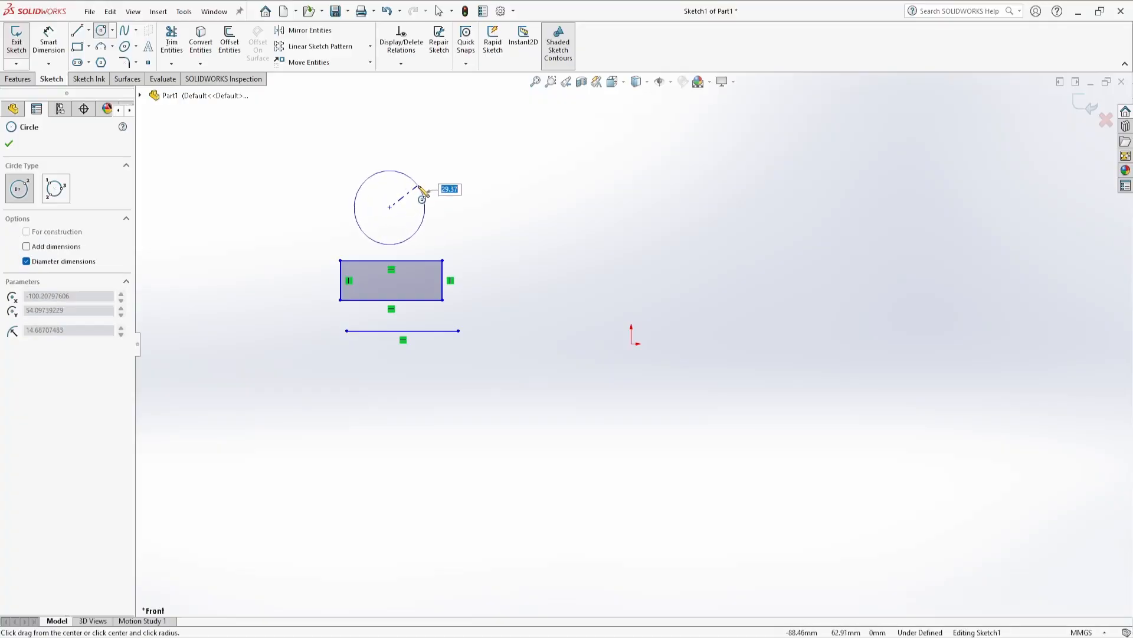
{"action": "left_click", "coordinate": [419, 187]}
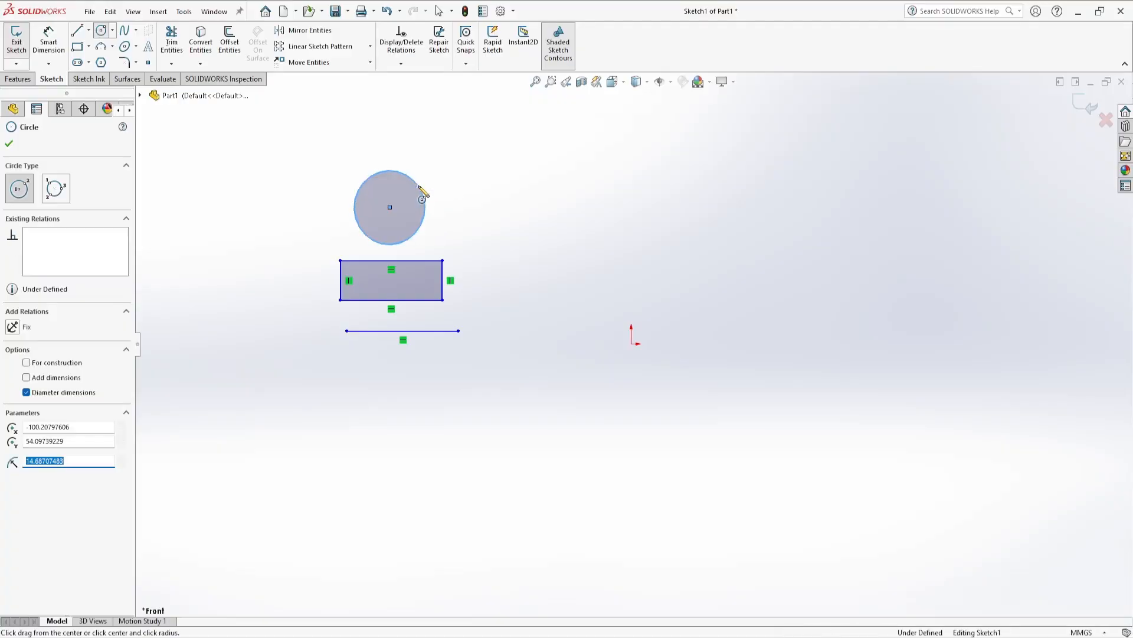
{"action": "key", "text": "Escape"}
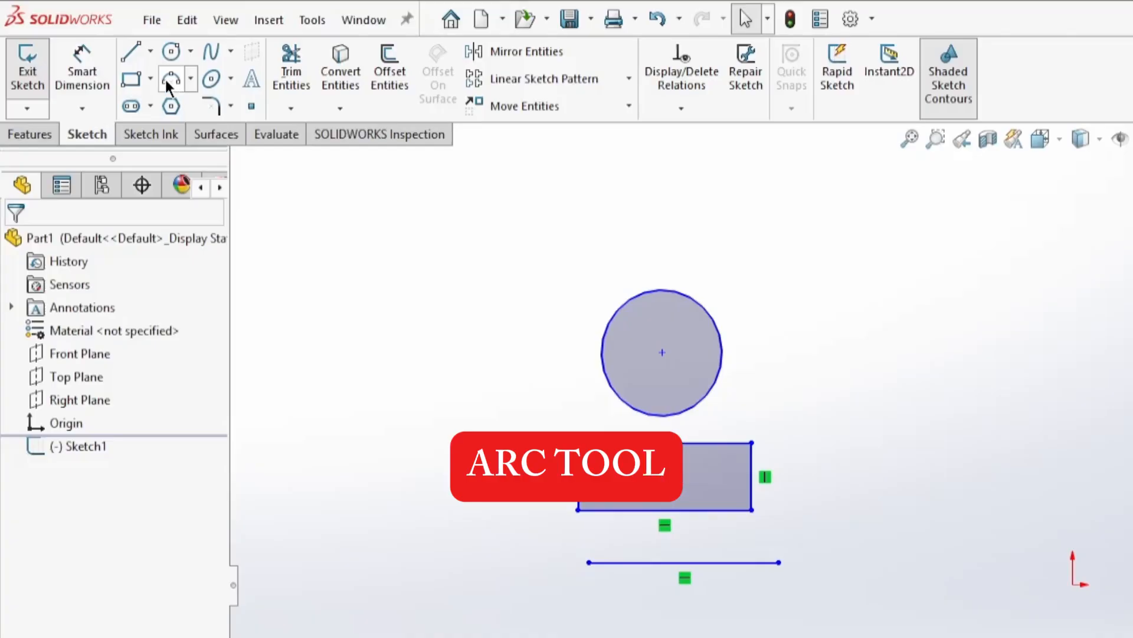
Sketch a three-point arc of about 17 mm radius to the upper right of the circle
{"action": "left_click", "coordinate": [170, 81]}
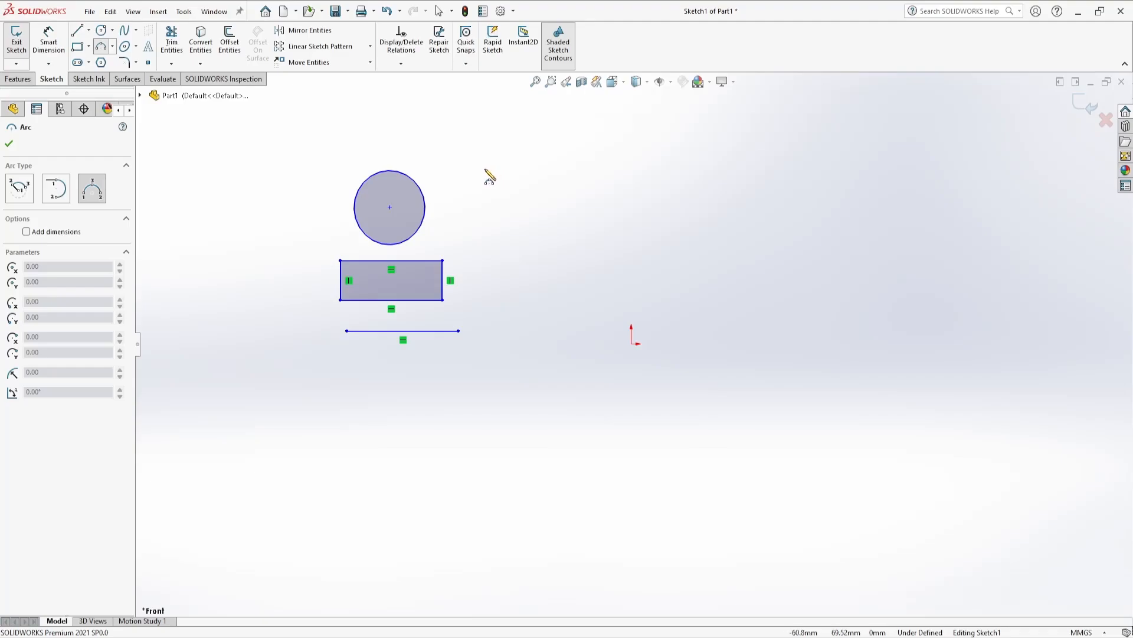
{"action": "left_click", "coordinate": [485, 169]}
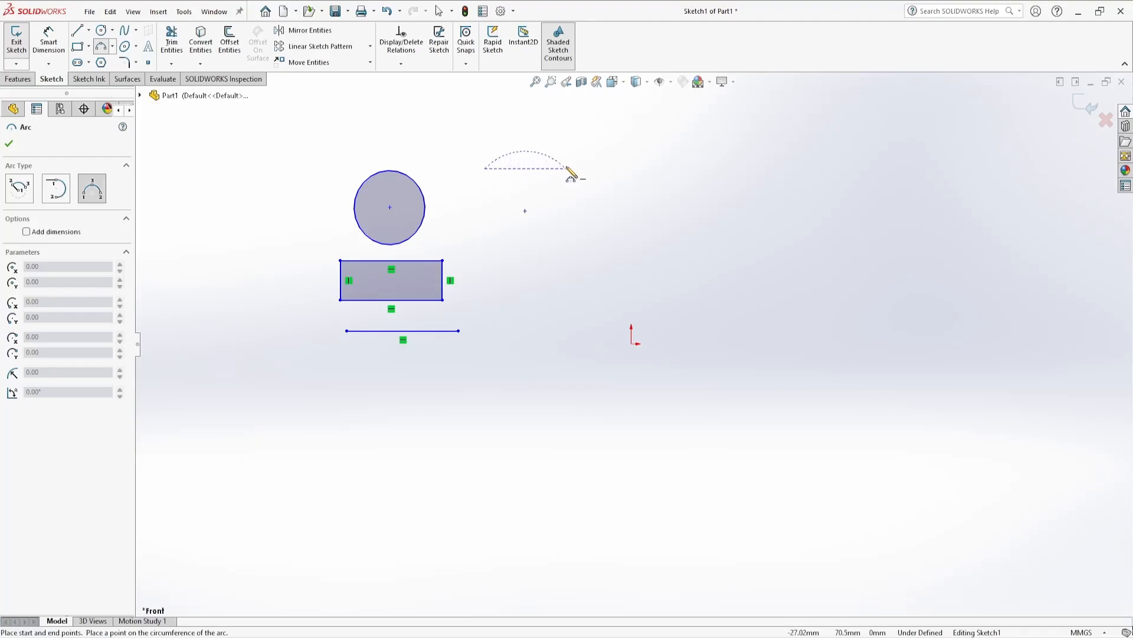
{"action": "left_click", "coordinate": [566, 169]}
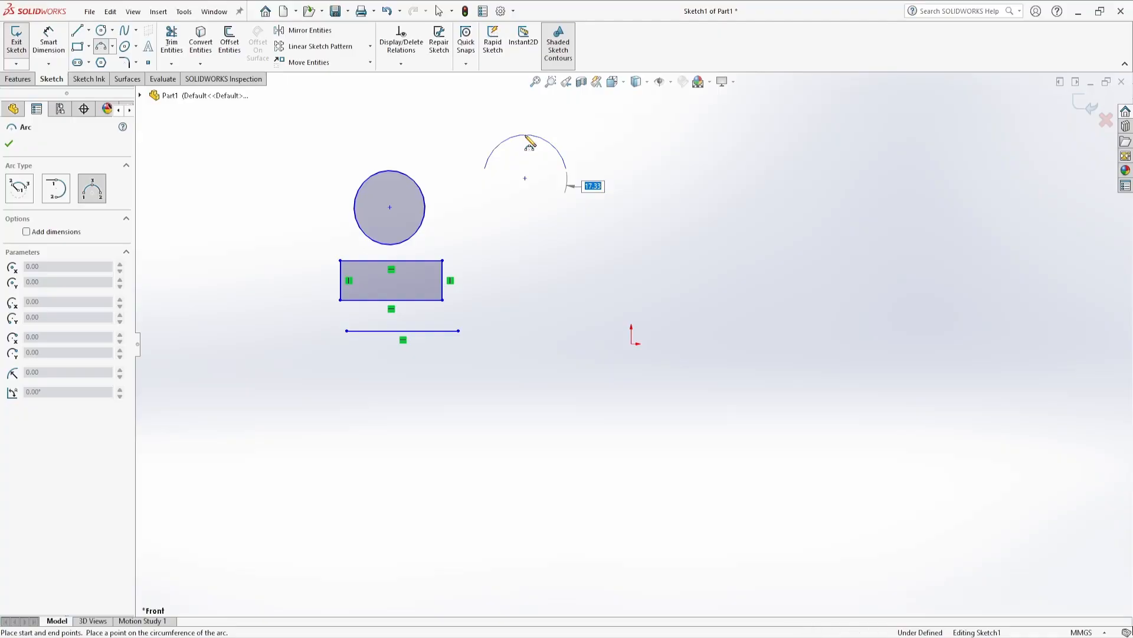
{"action": "left_click", "coordinate": [525, 134]}
{"action": "key", "text": "Escape"}
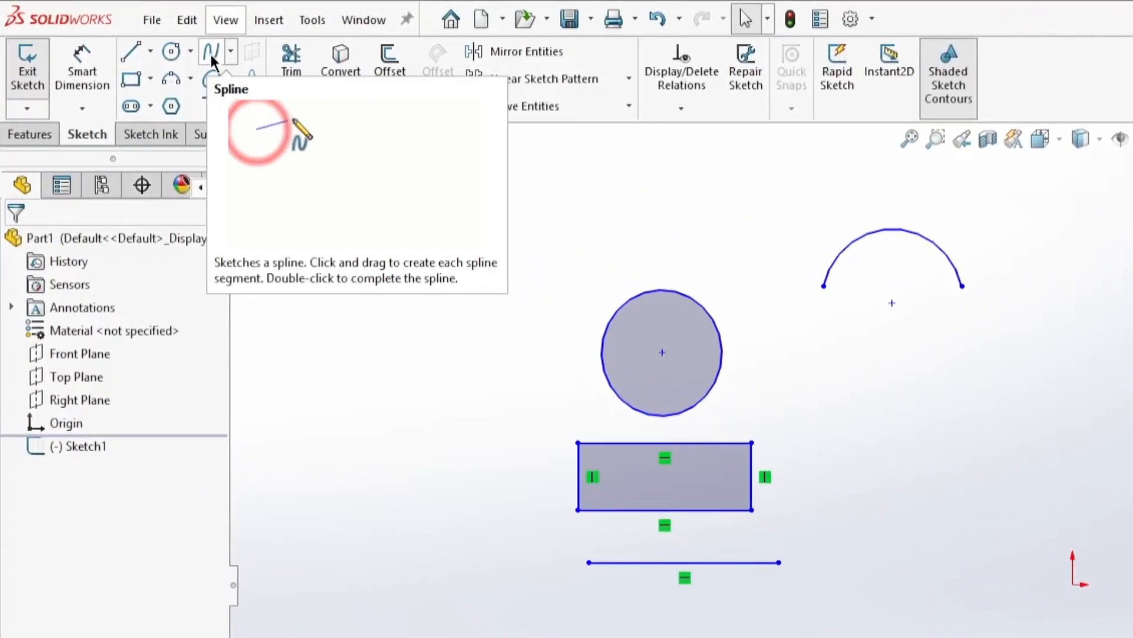
Sketch a wavy five-point spline right of the rectangle, then reshape it by dragging one tangent handle
{"action": "left_click", "coordinate": [210, 52]}
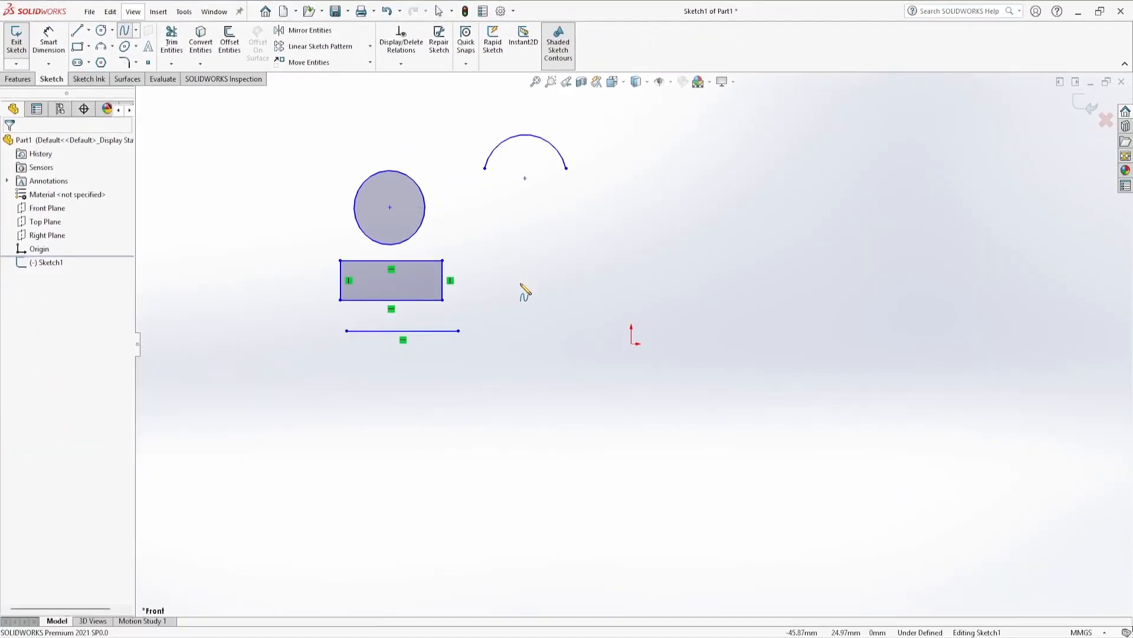
{"action": "left_click", "coordinate": [518, 287]}
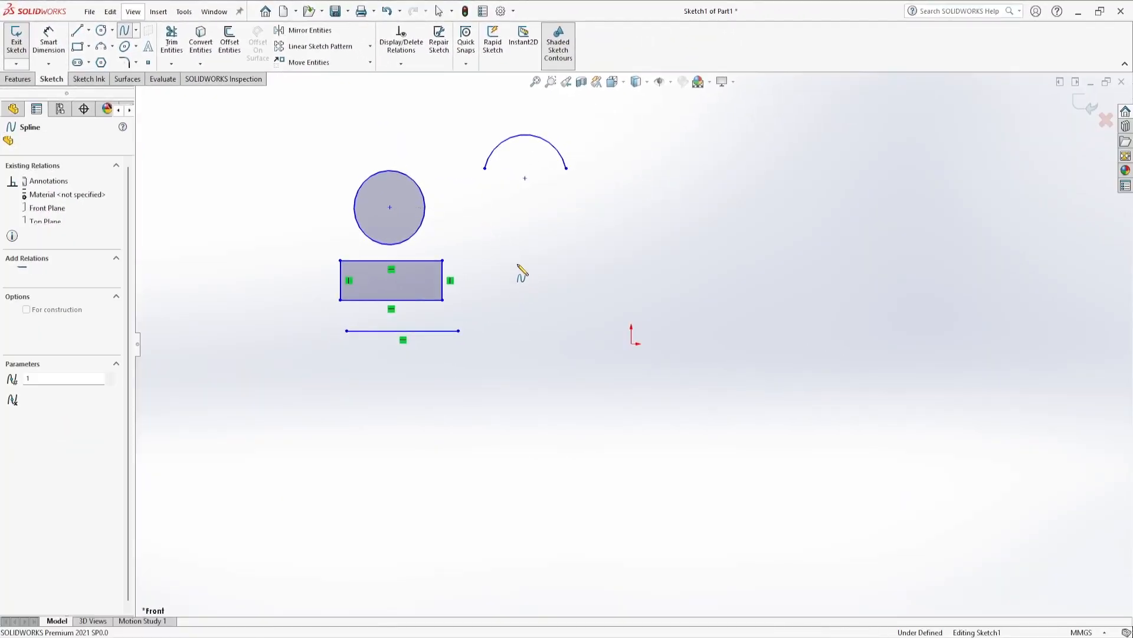
{"action": "left_click", "coordinate": [533, 228]}
{"action": "left_click", "coordinate": [592, 280]}
{"action": "left_click", "coordinate": [648, 236]}
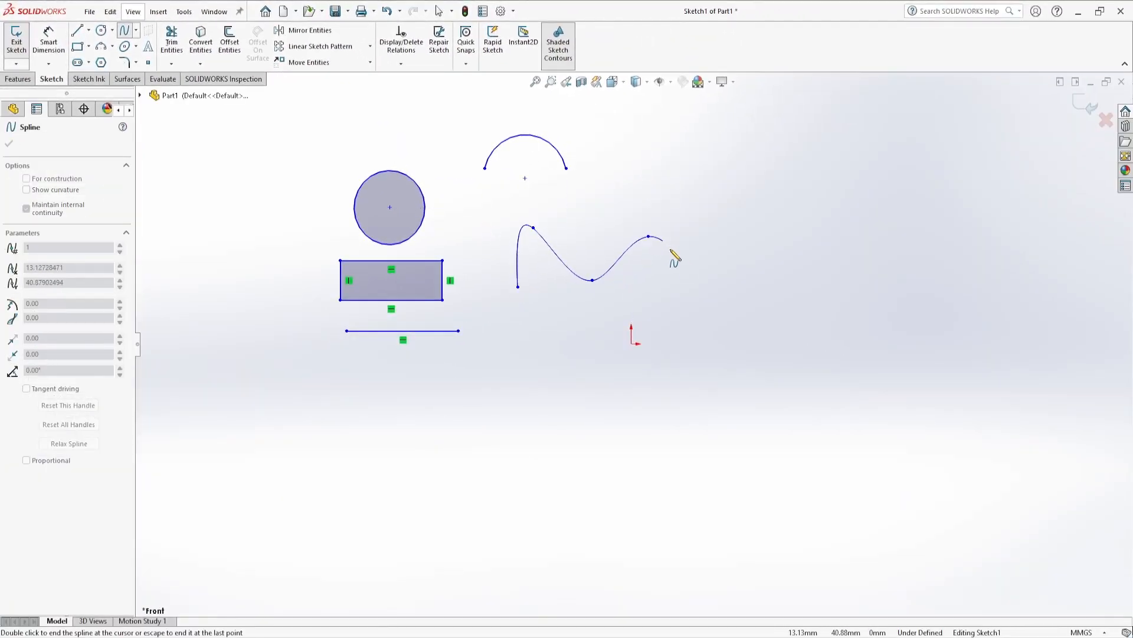
{"action": "left_click", "coordinate": [702, 279]}
{"action": "key", "text": "Escape"}
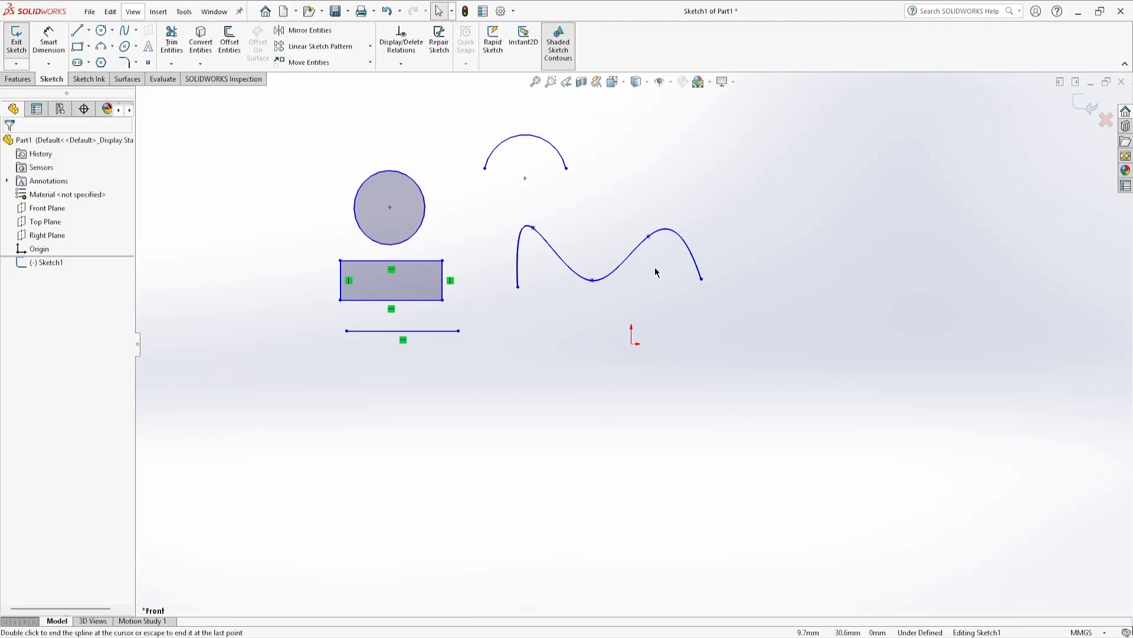
{"action": "left_click", "coordinate": [631, 250]}
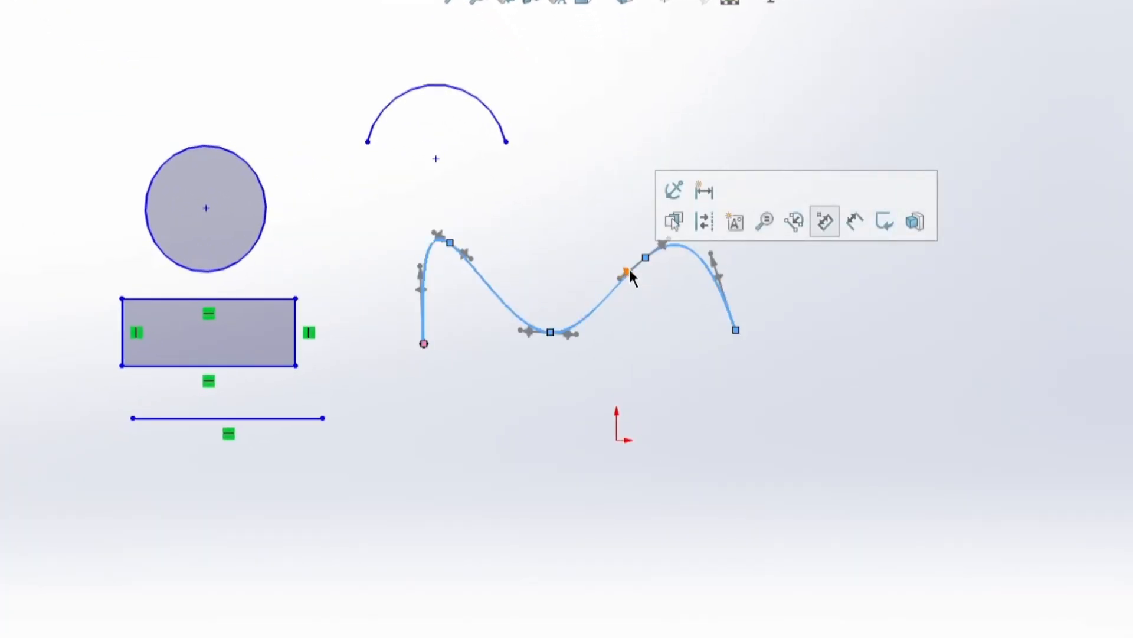
{"action": "left_click_drag", "start_coordinate": [627, 272], "coordinate": [601, 268]}
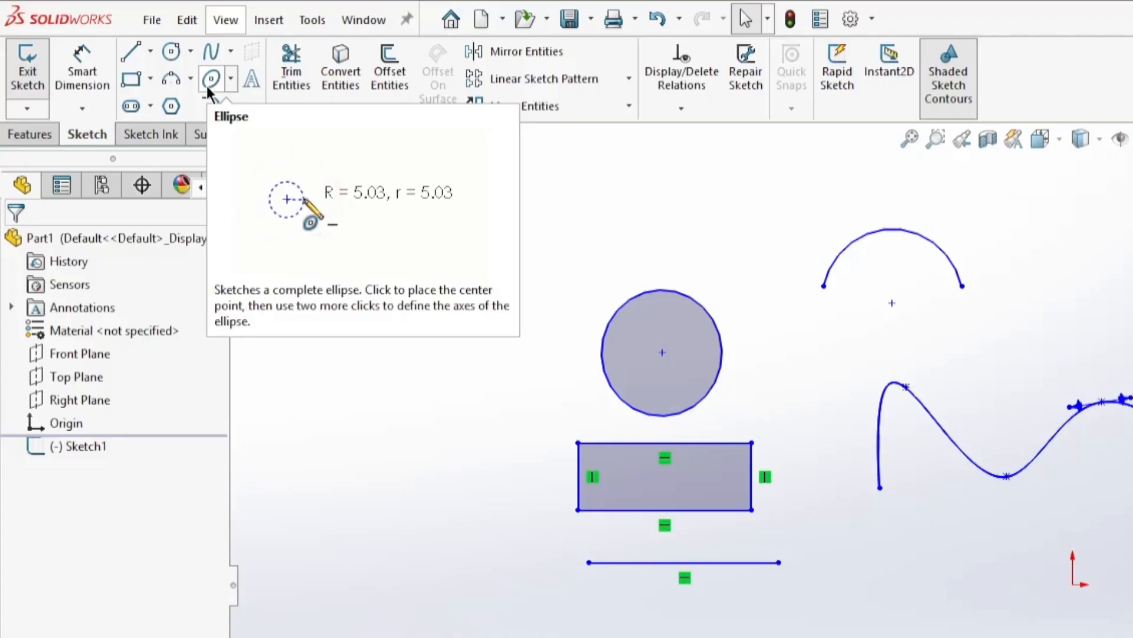
Sketch a flat horizontal ellipse with radii about 21 mm and 4.4 mm to the upper right
{"action": "left_click", "coordinate": [207, 86]}
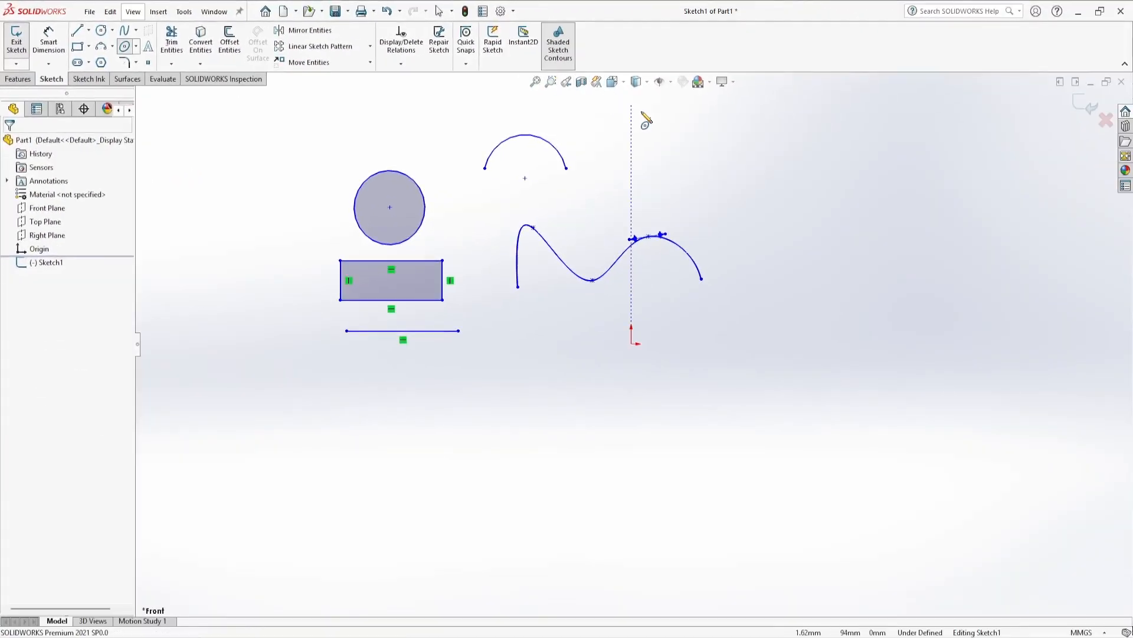
{"action": "left_click", "coordinate": [709, 157]}
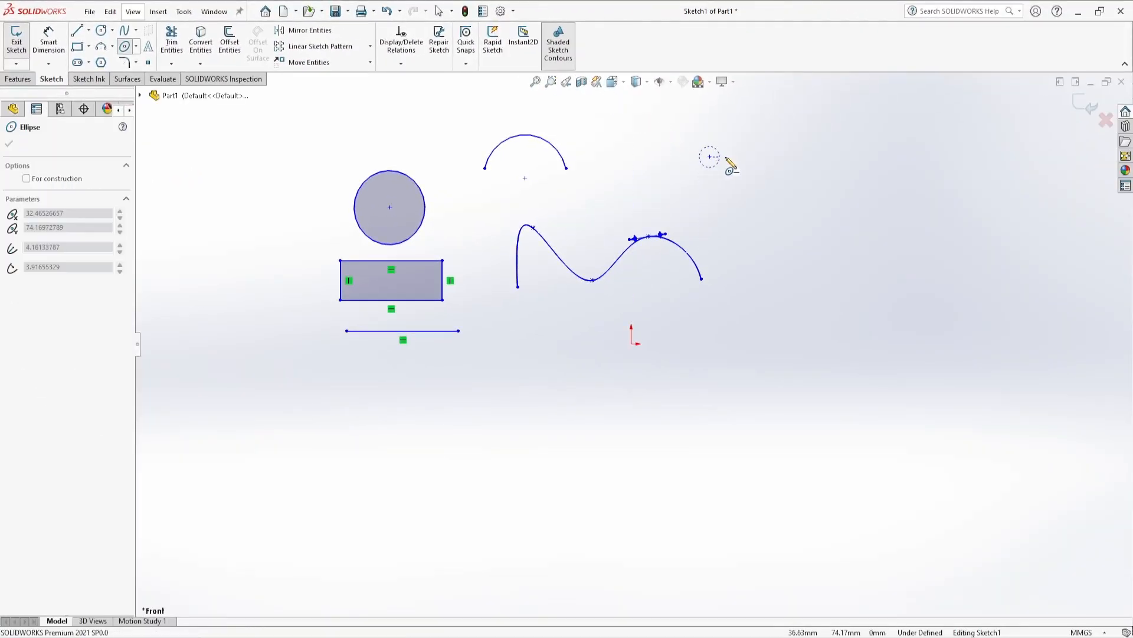
{"action": "left_click", "coordinate": [761, 157]}
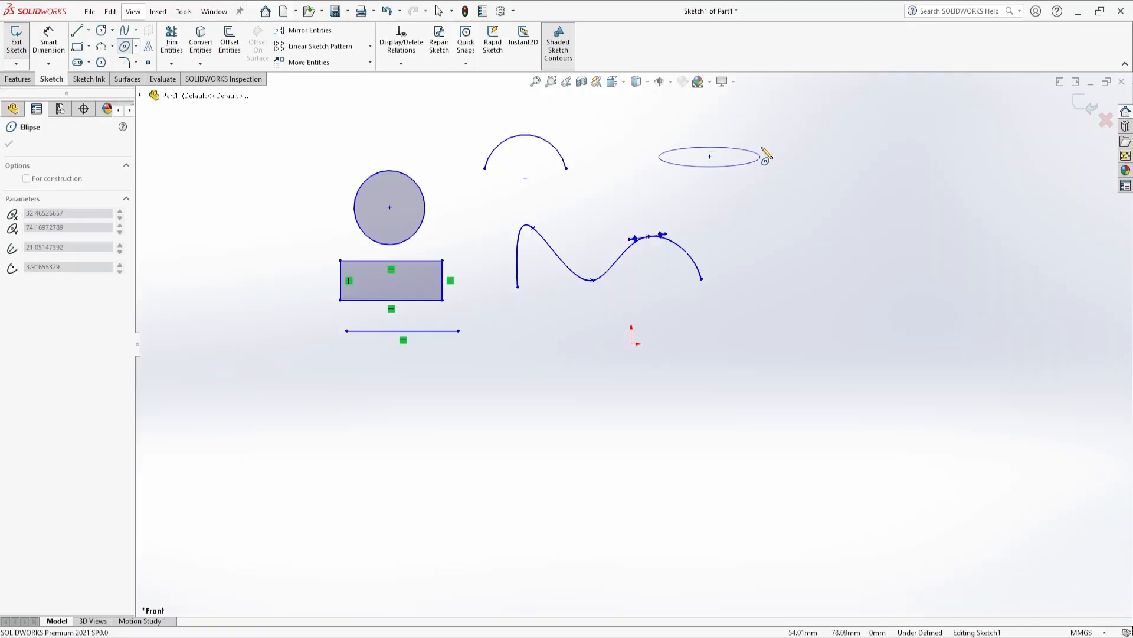
{"action": "left_click", "coordinate": [763, 148]}
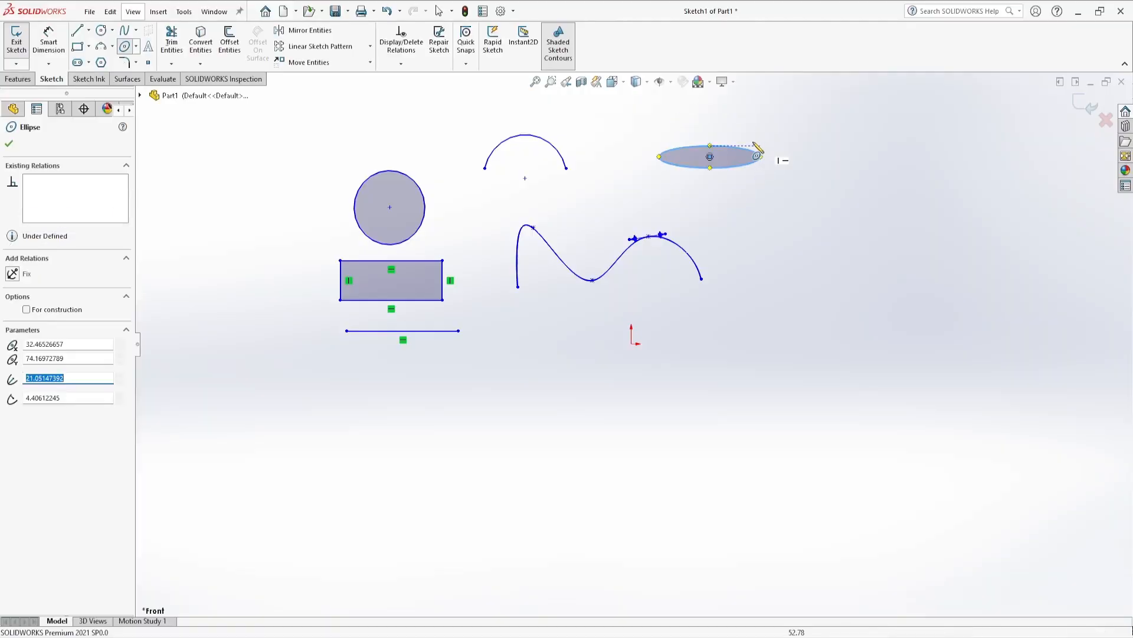
{"action": "key", "text": "Escape"}
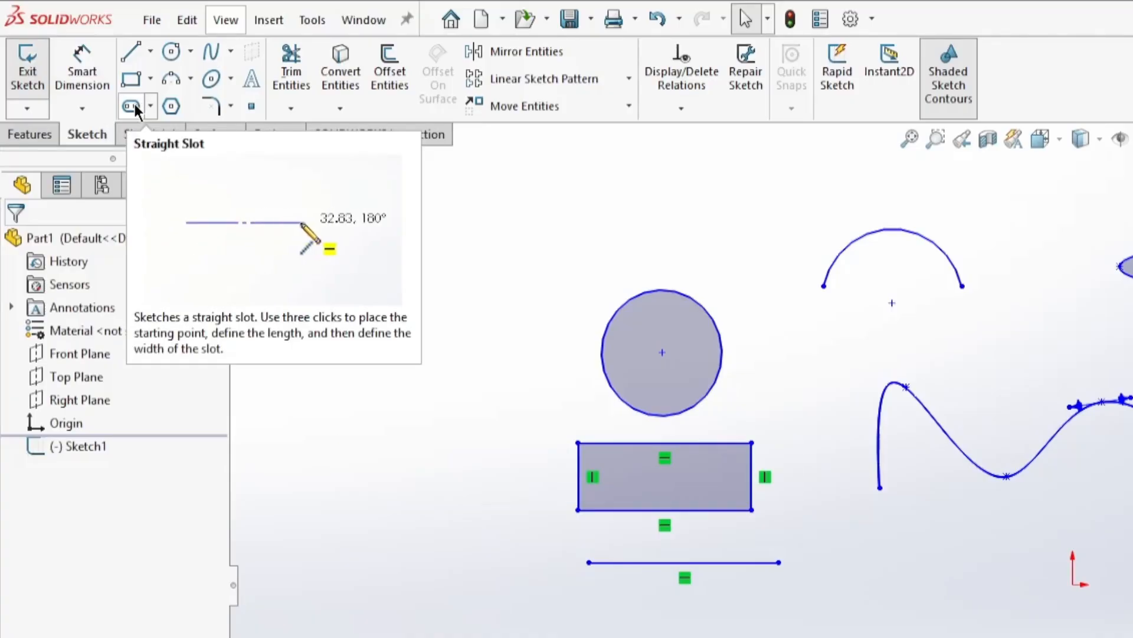
Sketch a horizontal straight slot about 31 mm long and 9 mm wide at the right of the sketch
{"action": "left_click", "coordinate": [131, 105]}
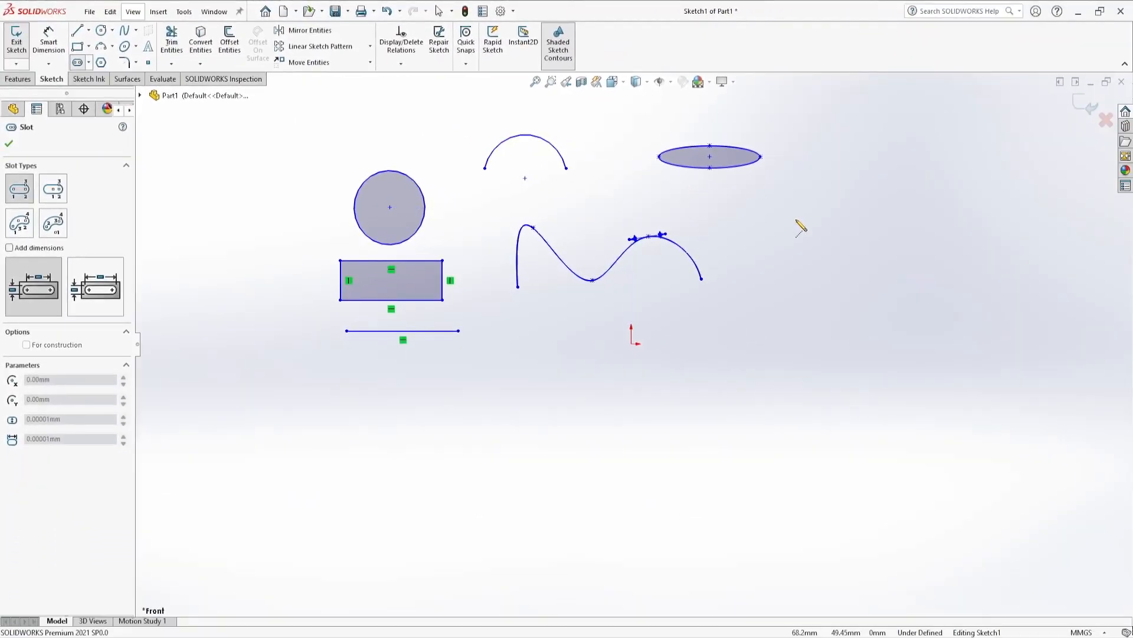
{"action": "left_click", "coordinate": [796, 219]}
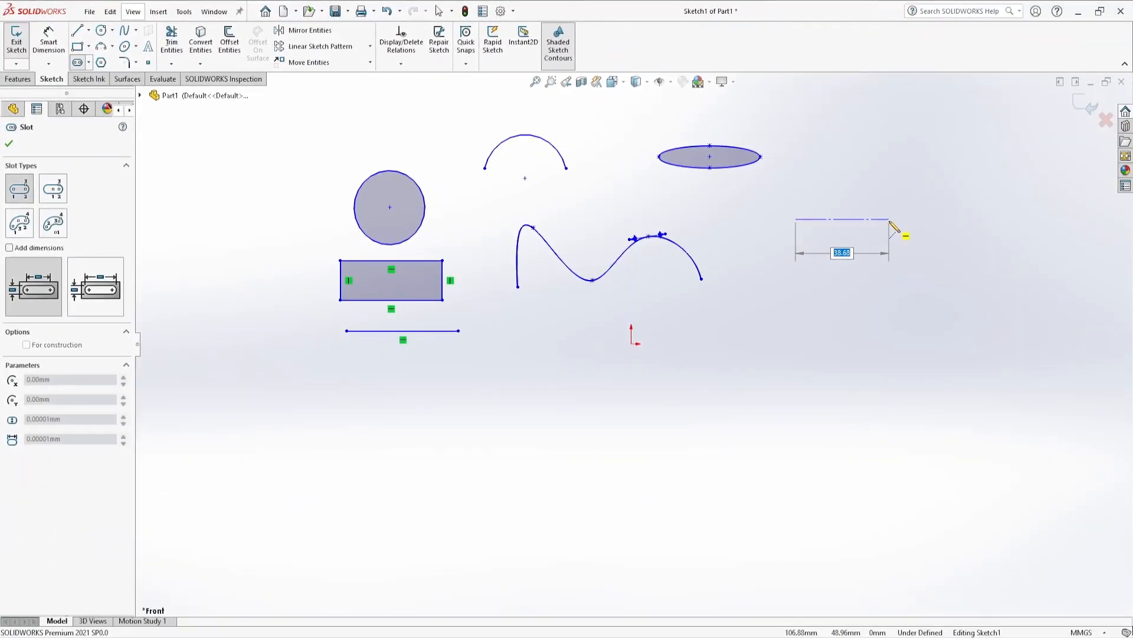
{"action": "left_click", "coordinate": [889, 219]}
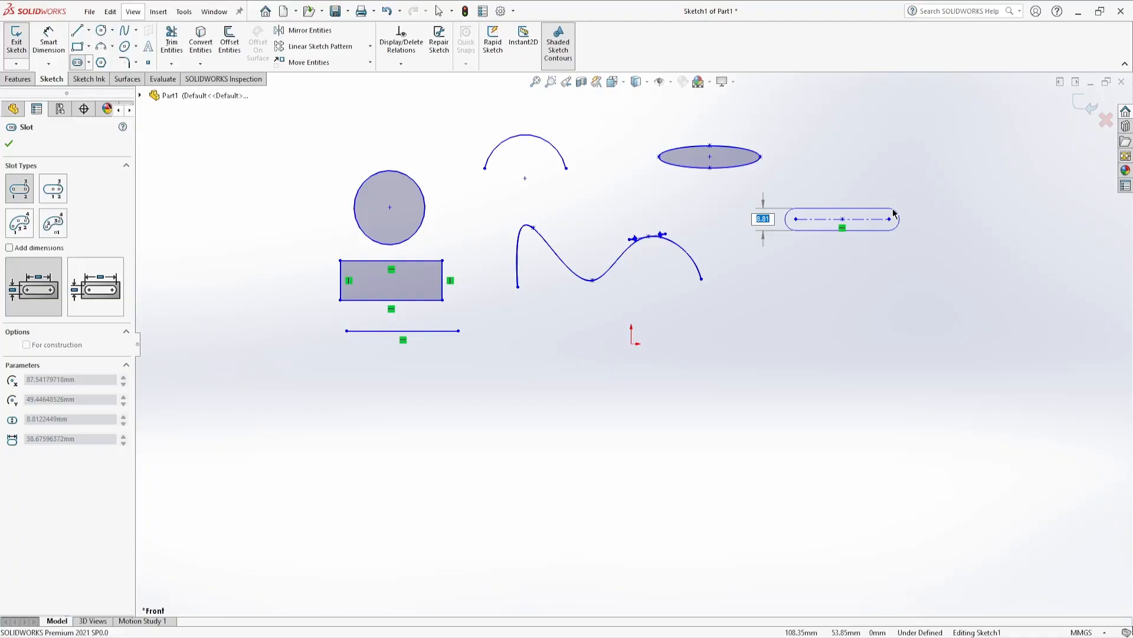
{"action": "left_click", "coordinate": [894, 214]}
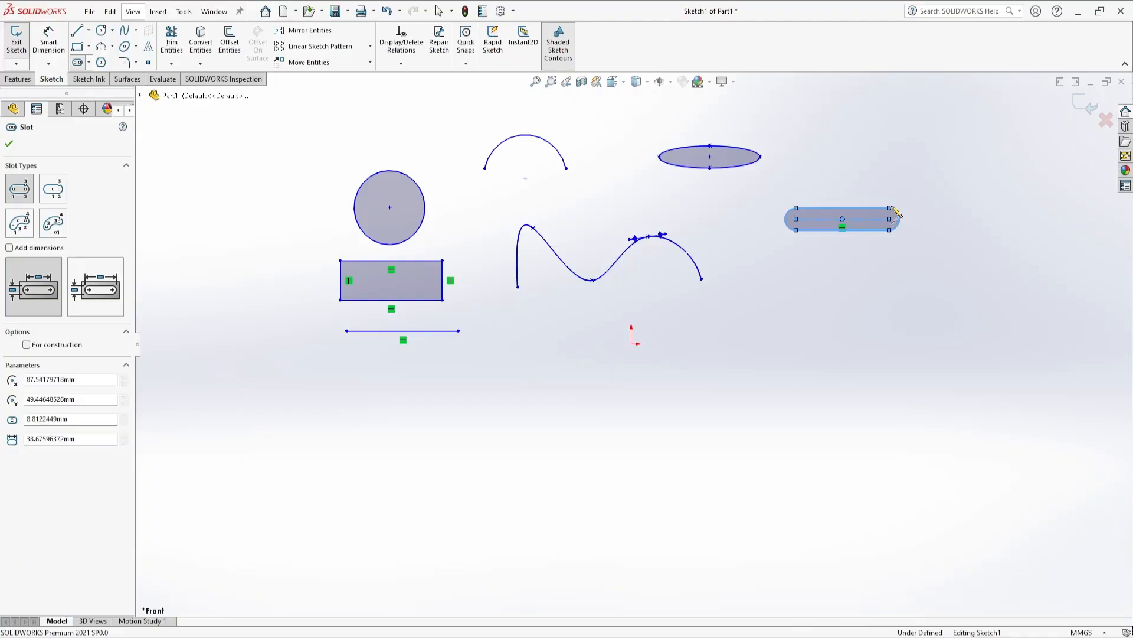
{"action": "key", "text": "Escape"}
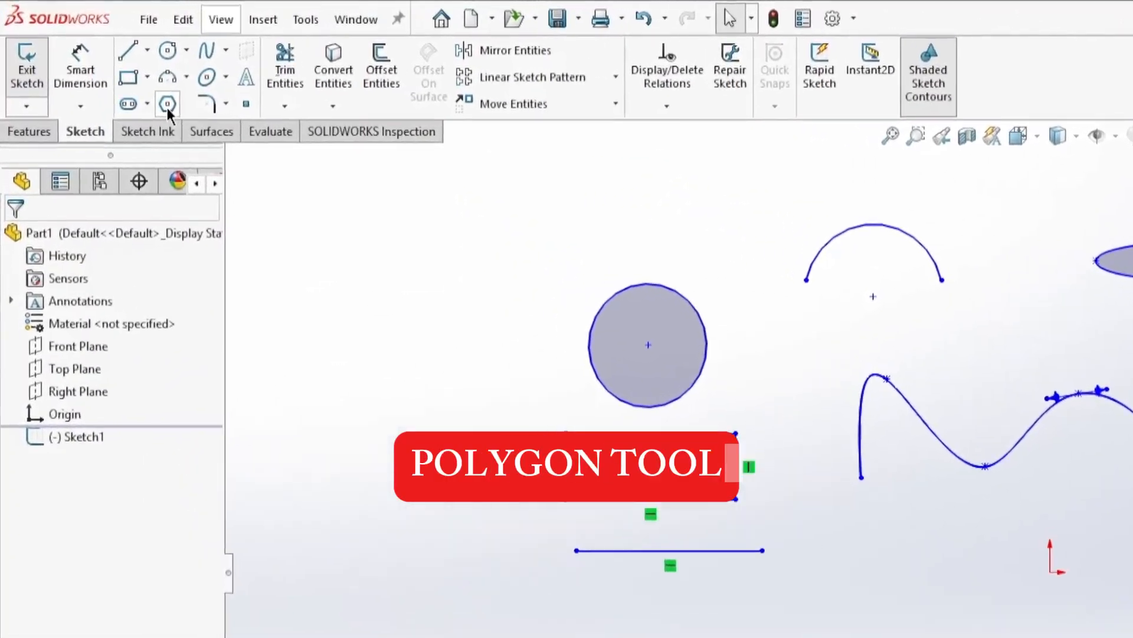
Sketch an eight-sided polygon, about 36 mm in radius, below the slot at the right of the sketch
{"action": "left_click", "coordinate": [167, 106]}
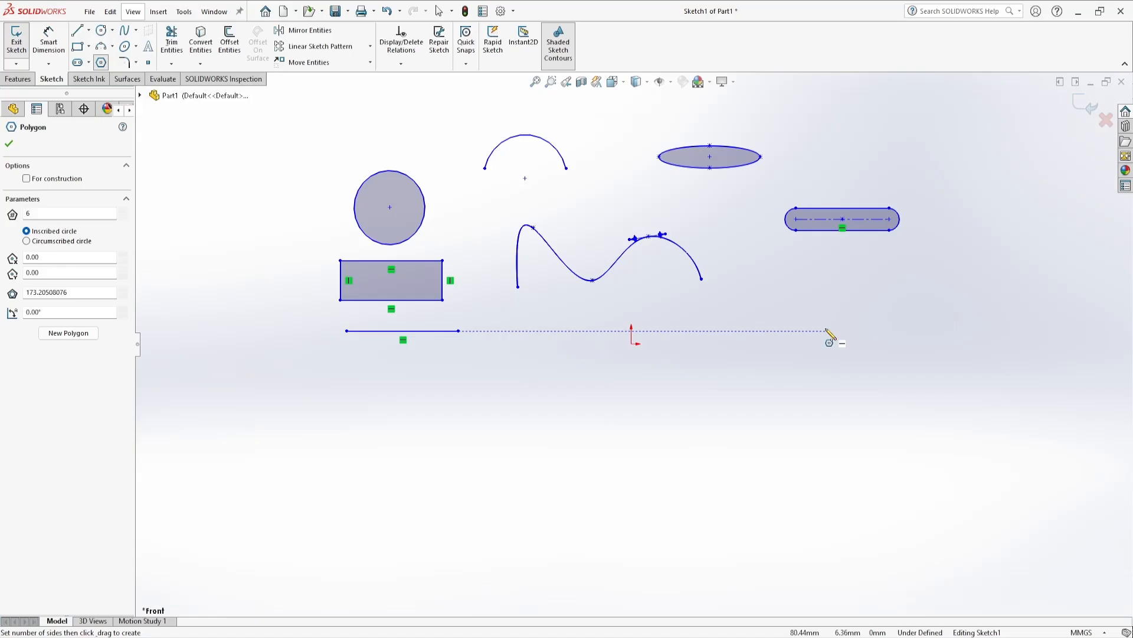
{"action": "left_click_drag", "start_coordinate": [827, 330], "coordinate": [876, 331]}
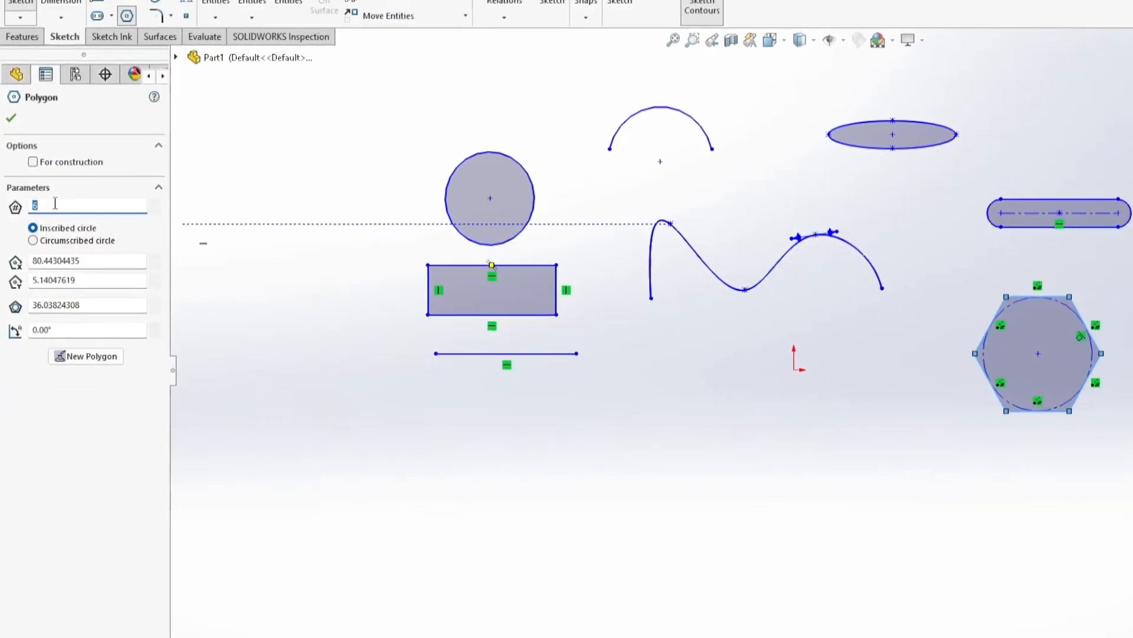
{"action": "type", "text": "8"}
{"action": "left_click", "coordinate": [9, 144]}
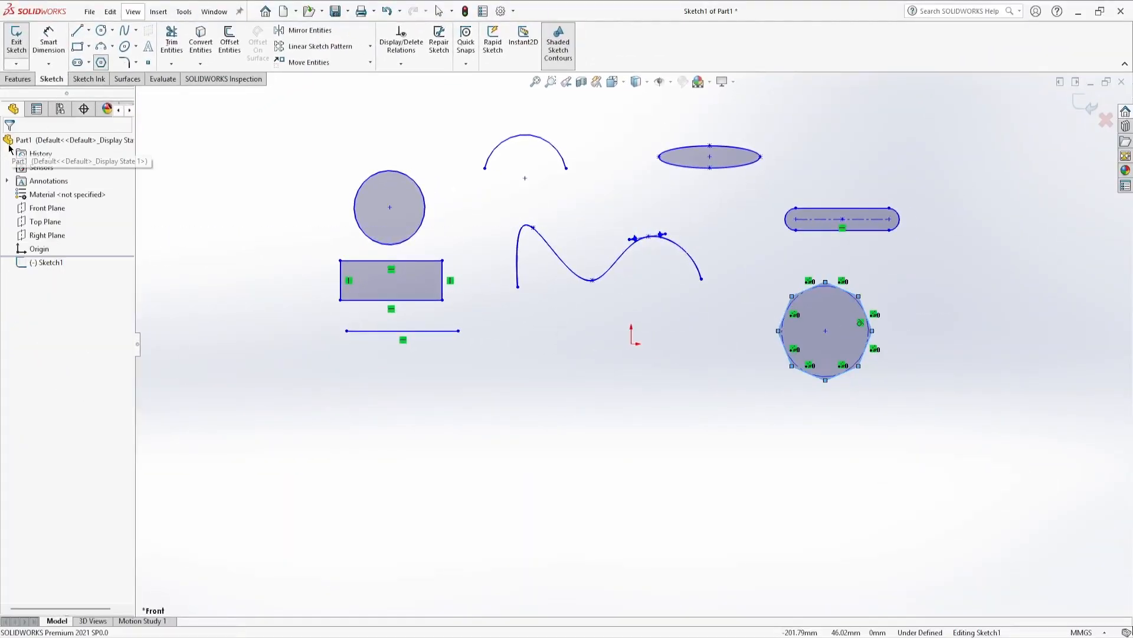
{"action": "key", "text": "Escape"}
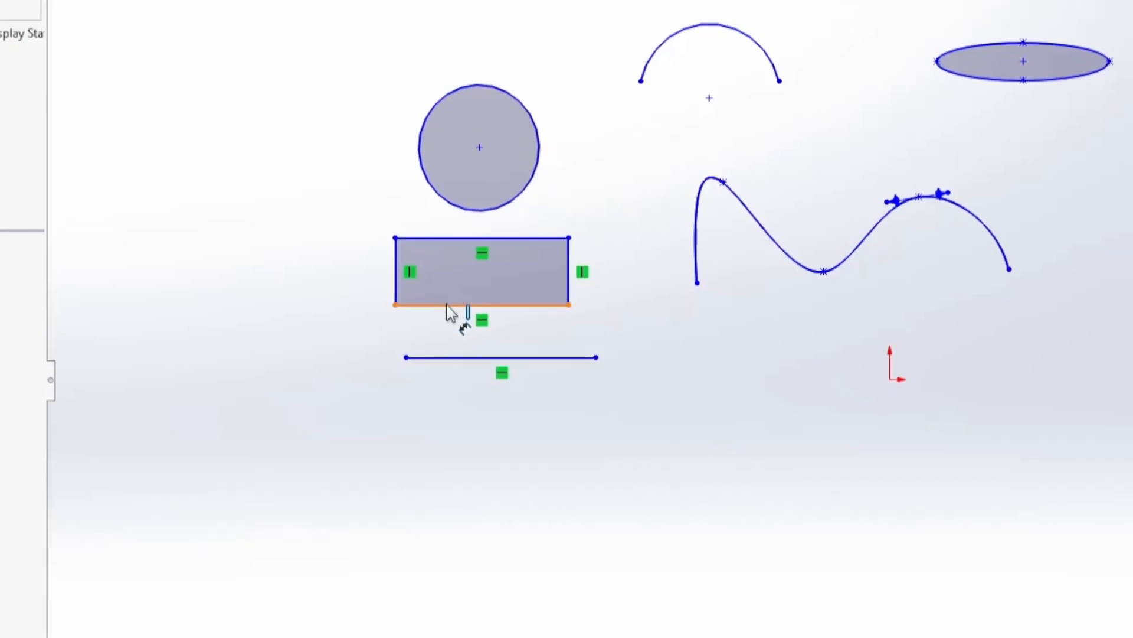
Dimension the rectangle's bottom edge and set its length to 100 mm
{"action": "left_click", "coordinate": [448, 306]}
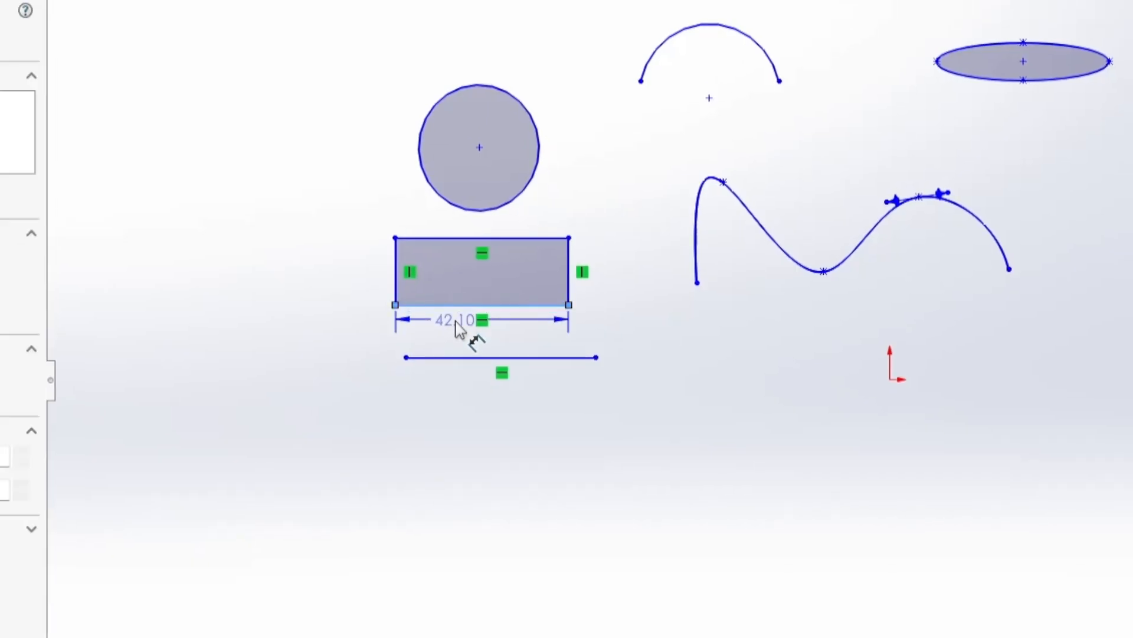
{"action": "left_click", "coordinate": [461, 330]}
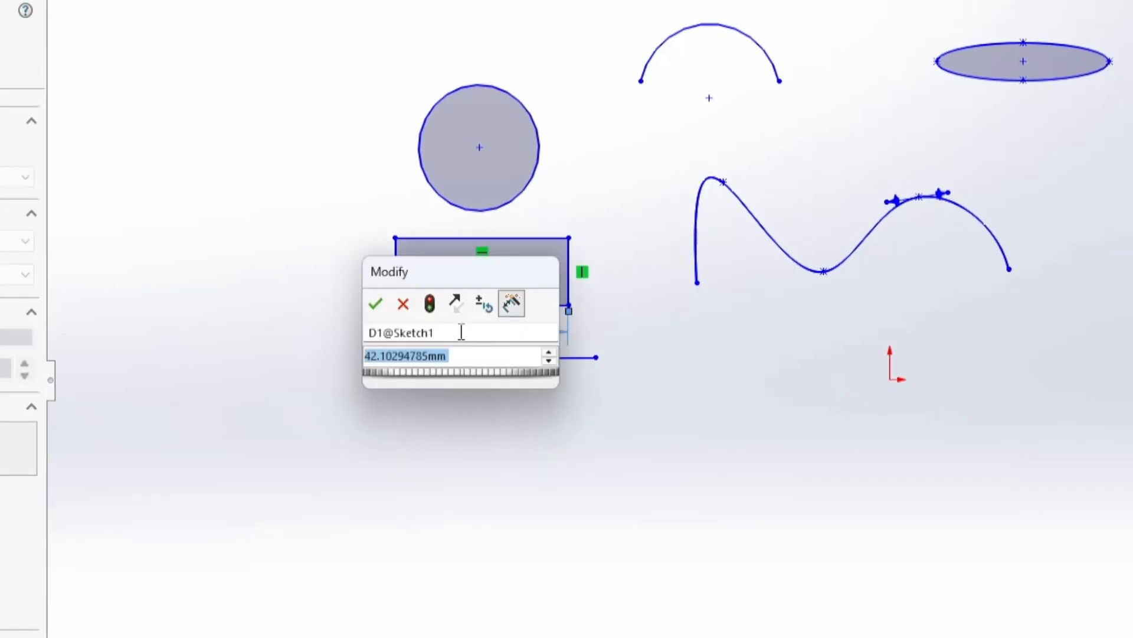
{"action": "type", "text": "100"}
{"action": "key", "text": "Return"}
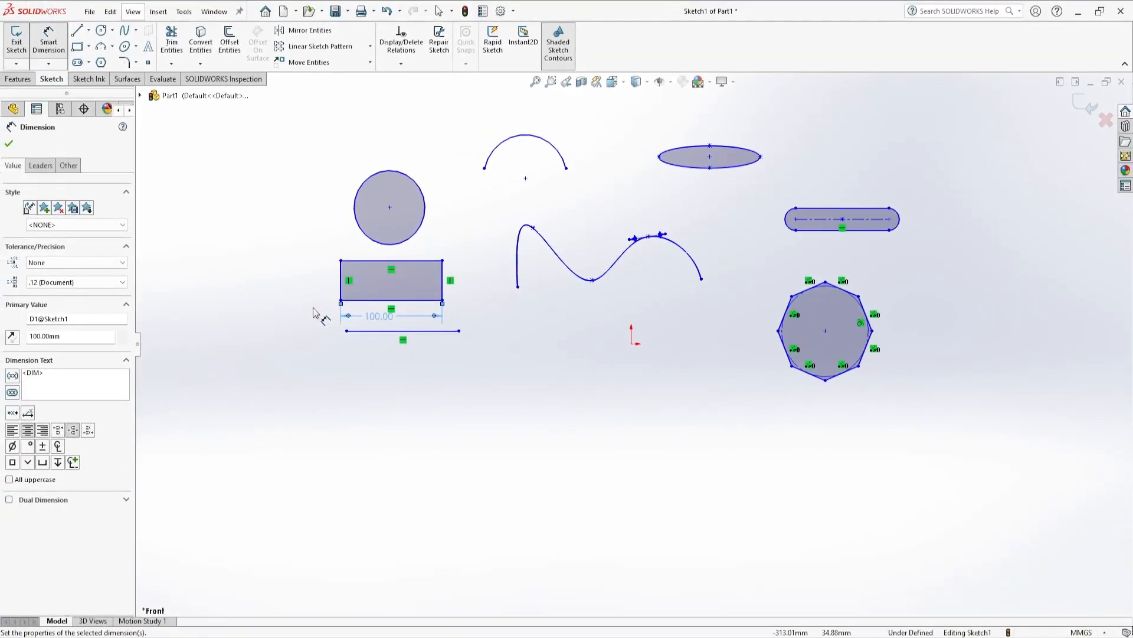
{"action": "left_click", "coordinate": [9, 143]}
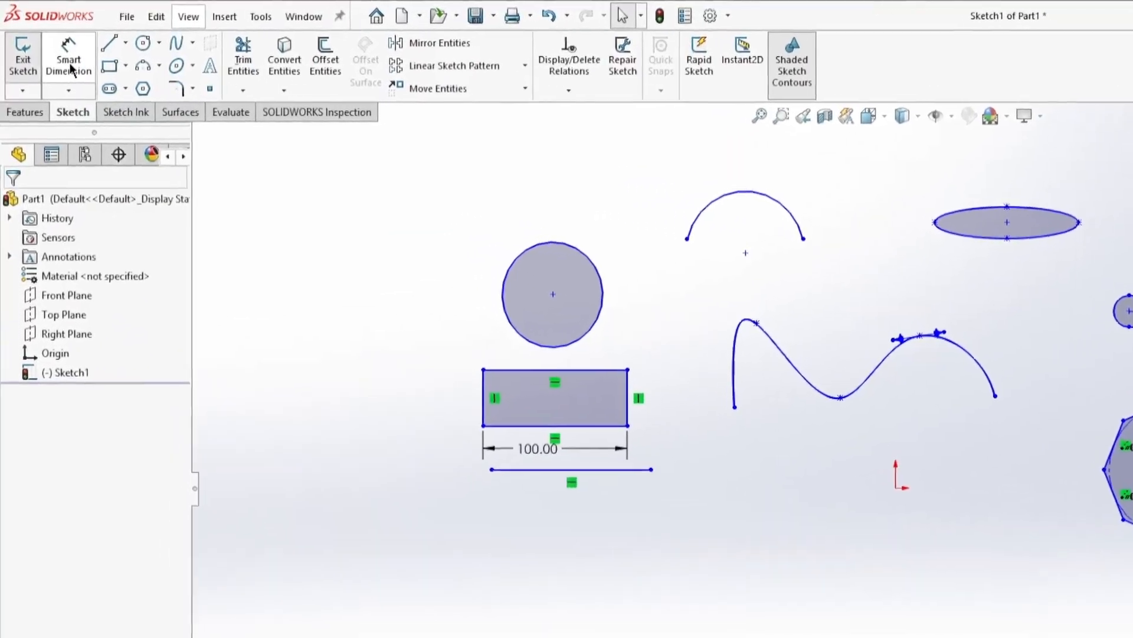
Dimension the circle's diameter and set it to 50 mm
{"action": "left_click", "coordinate": [70, 69]}
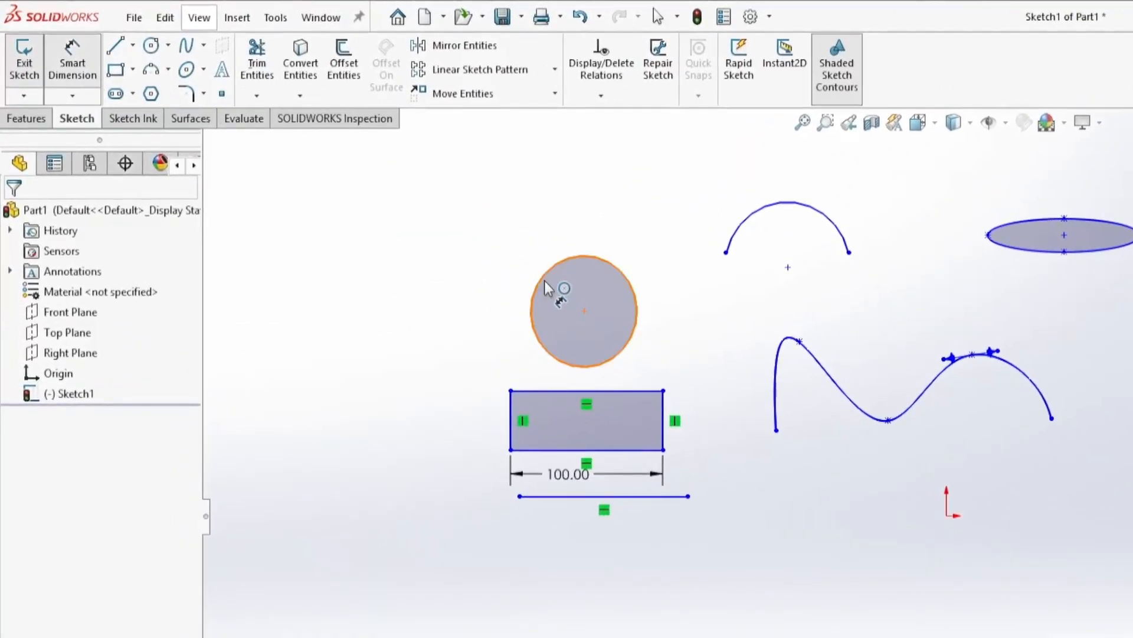
{"action": "left_click", "coordinate": [545, 281]}
{"action": "left_click", "coordinate": [492, 232]}
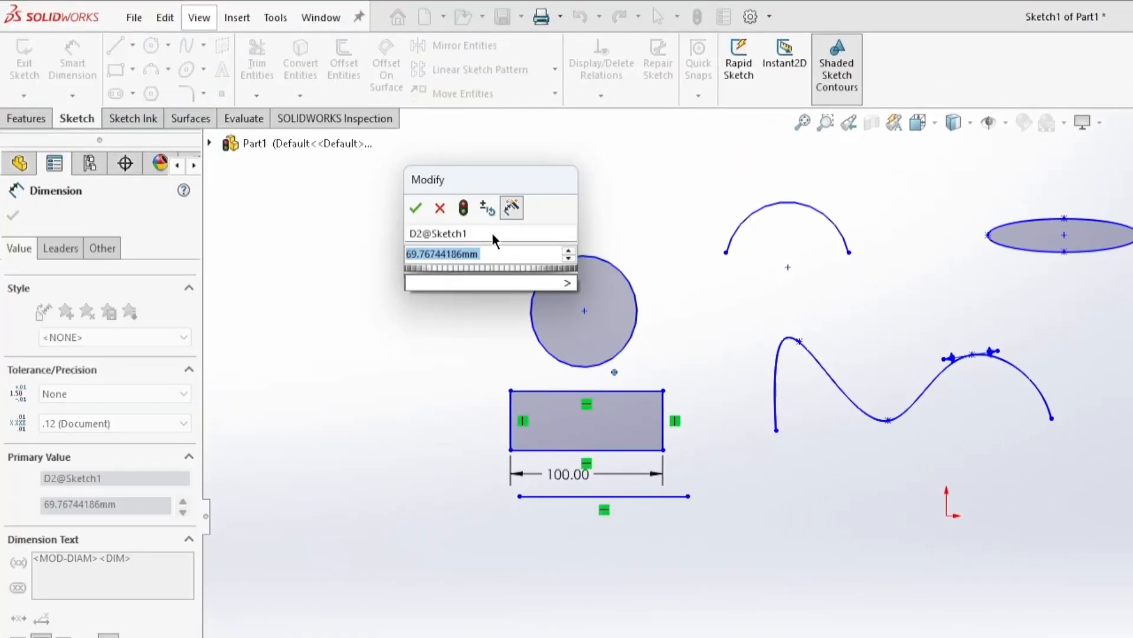
{"action": "type", "text": "50"}
{"action": "key", "text": "Return"}
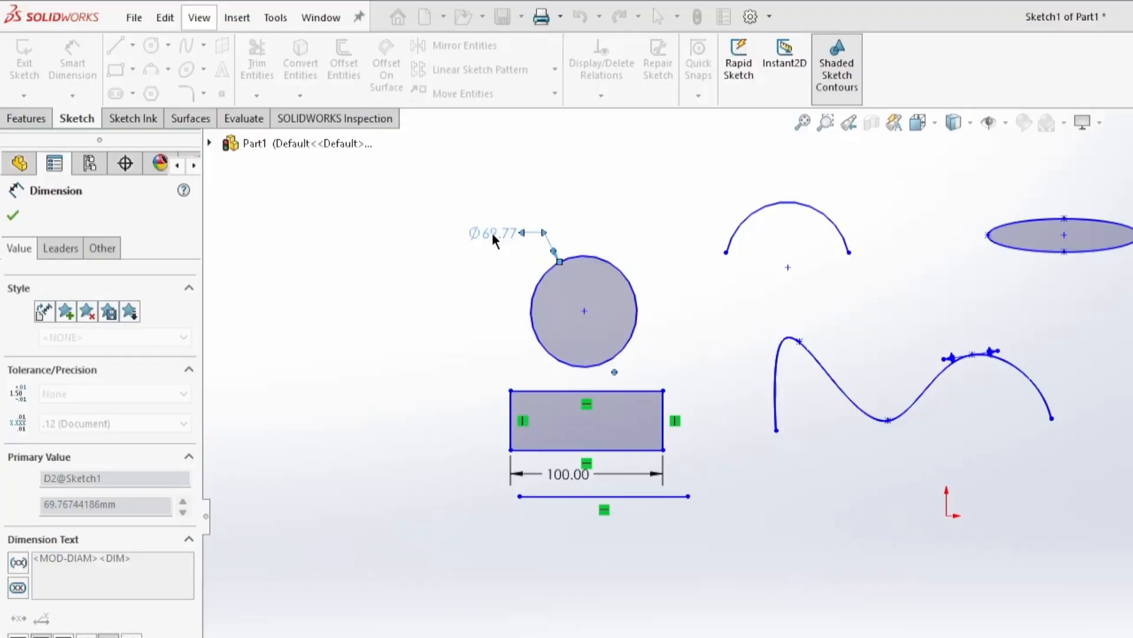
{"action": "key", "text": "Escape"}
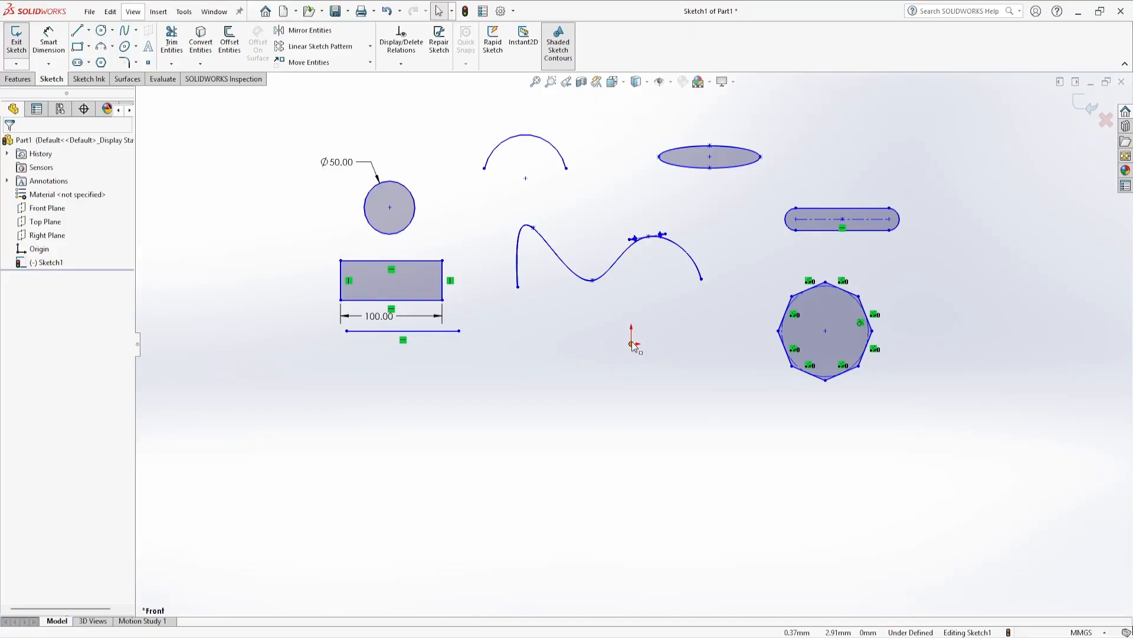
Select all the sketch entities with a selection box and delete them
{"action": "mouse_move", "coordinate": [974, 507]}
{"action": "left_mouse_down"}
{"action": "mouse_move", "coordinate": [549, 260]}
{"action": "mouse_move", "coordinate": [261, 116]}
{"action": "left_mouse_up"}
{"action": "key", "text": "Delete"}
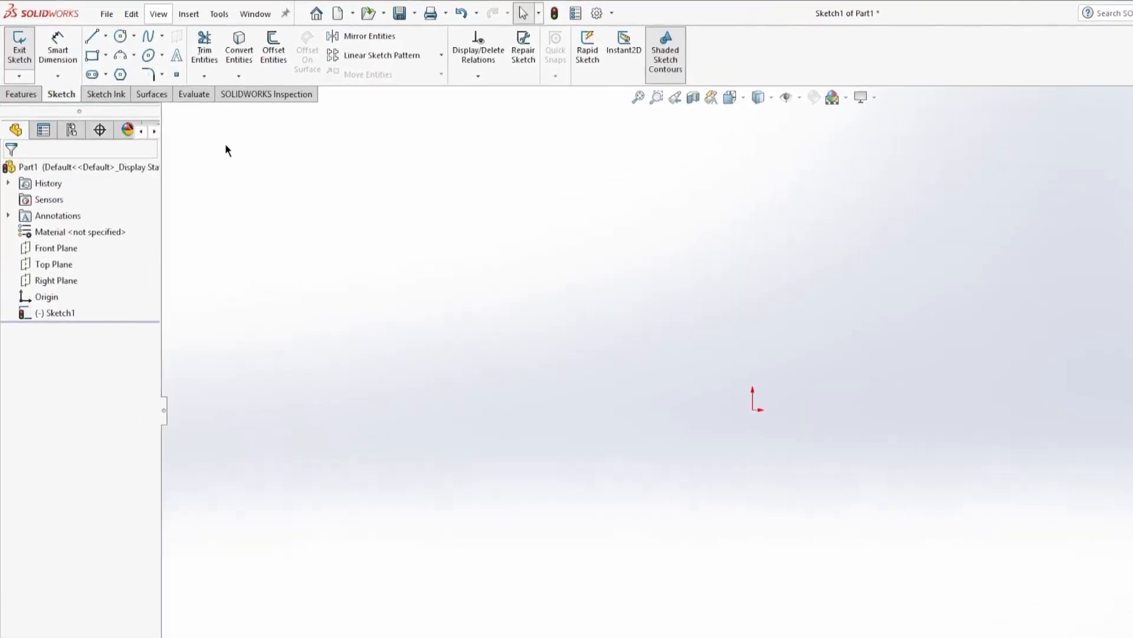
Sketch a corner rectangle about 147 mm by 67 mm above and left of the origin
{"action": "left_click", "coordinate": [92, 56]}
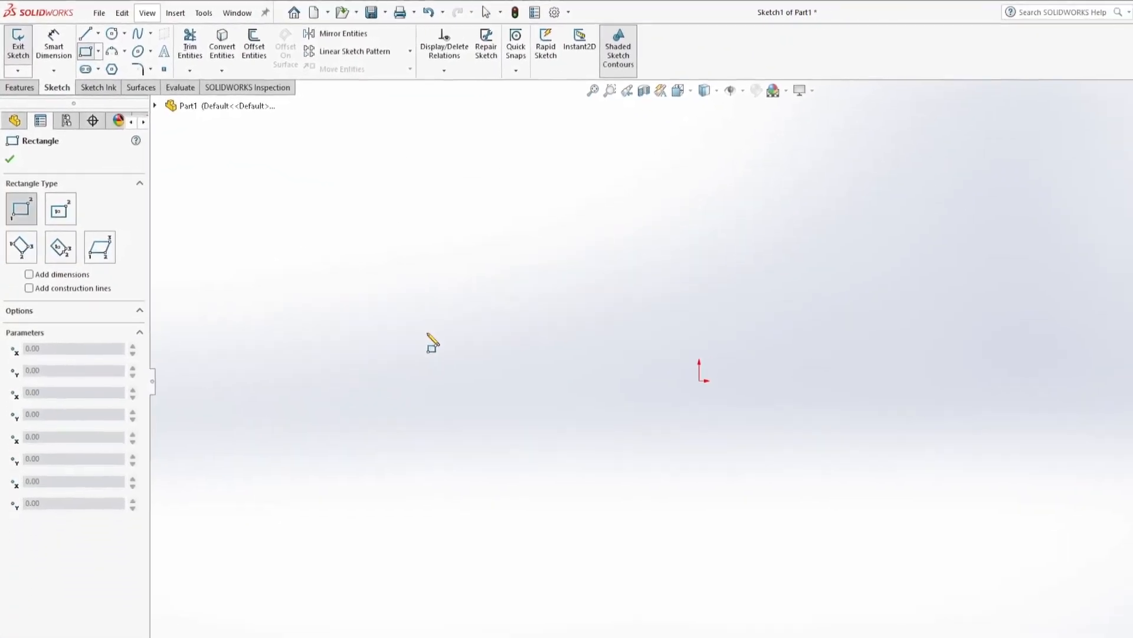
{"action": "left_click_drag", "start_coordinate": [386, 302], "coordinate": [538, 235]}
{"action": "key", "text": "Escape"}
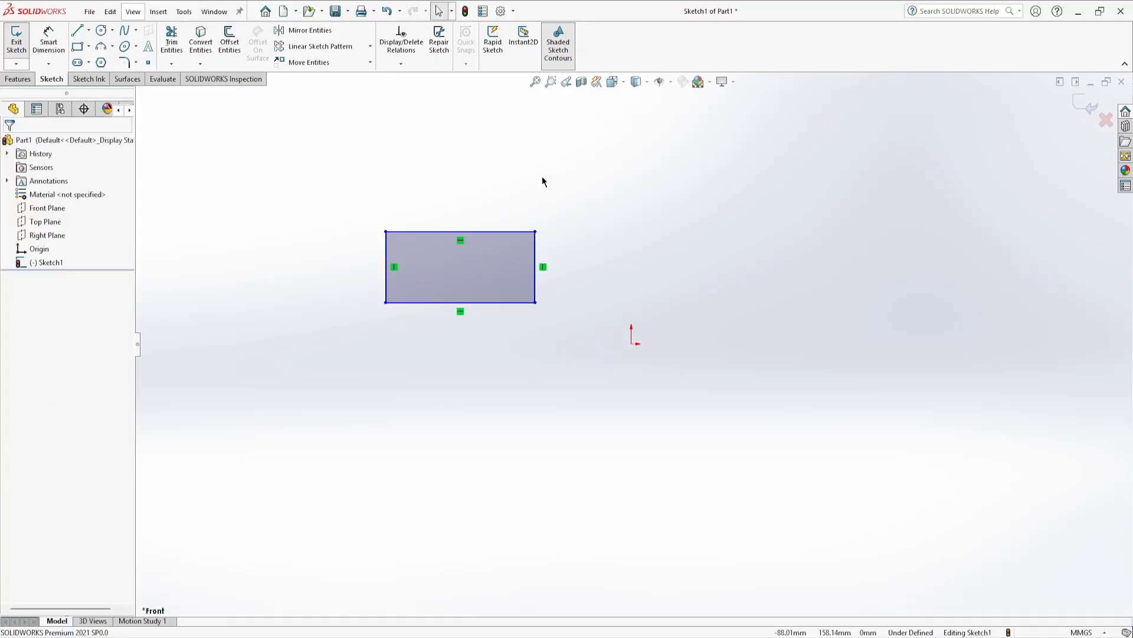
Dimension the rectangle's top edge to a length of 100 mm
{"action": "left_click", "coordinate": [53, 45]}
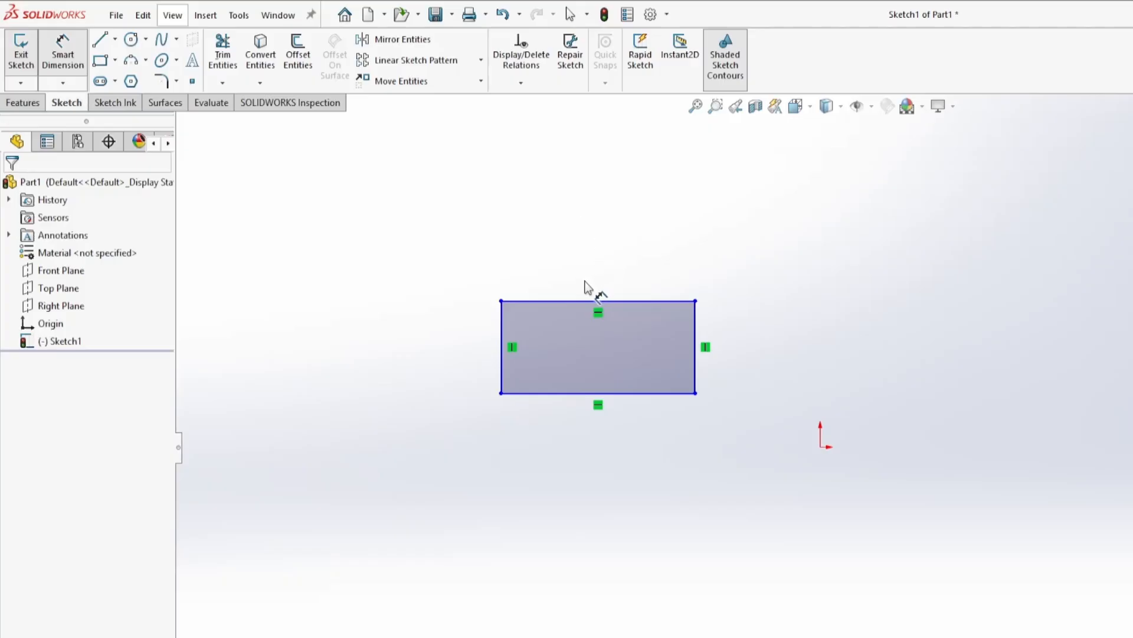
{"action": "left_click", "coordinate": [576, 302]}
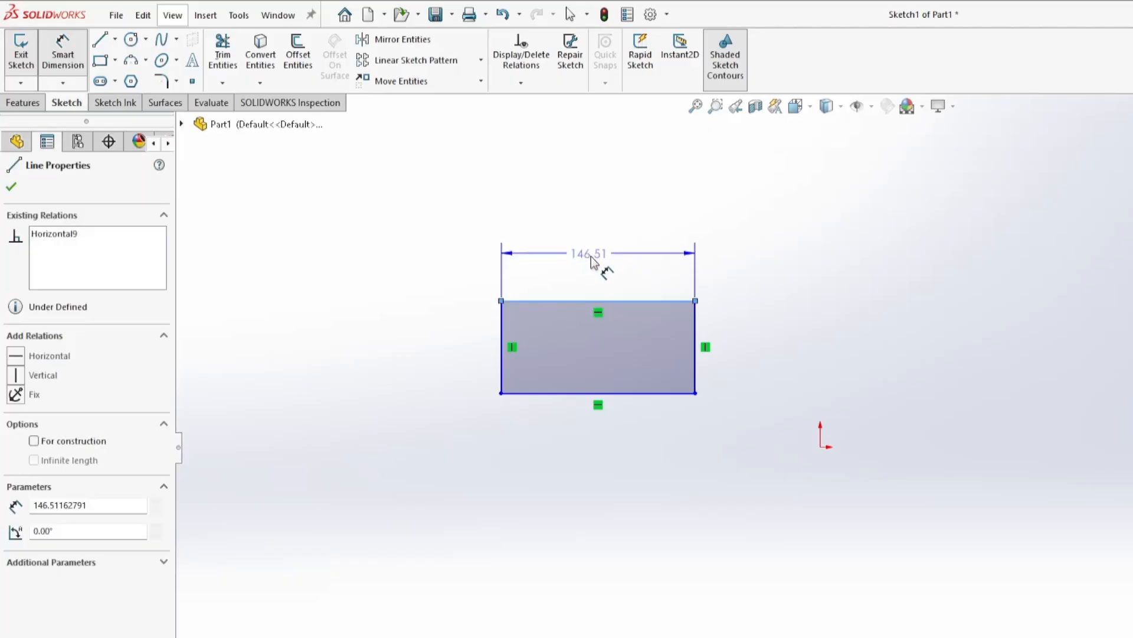
{"action": "left_click", "coordinate": [592, 264]}
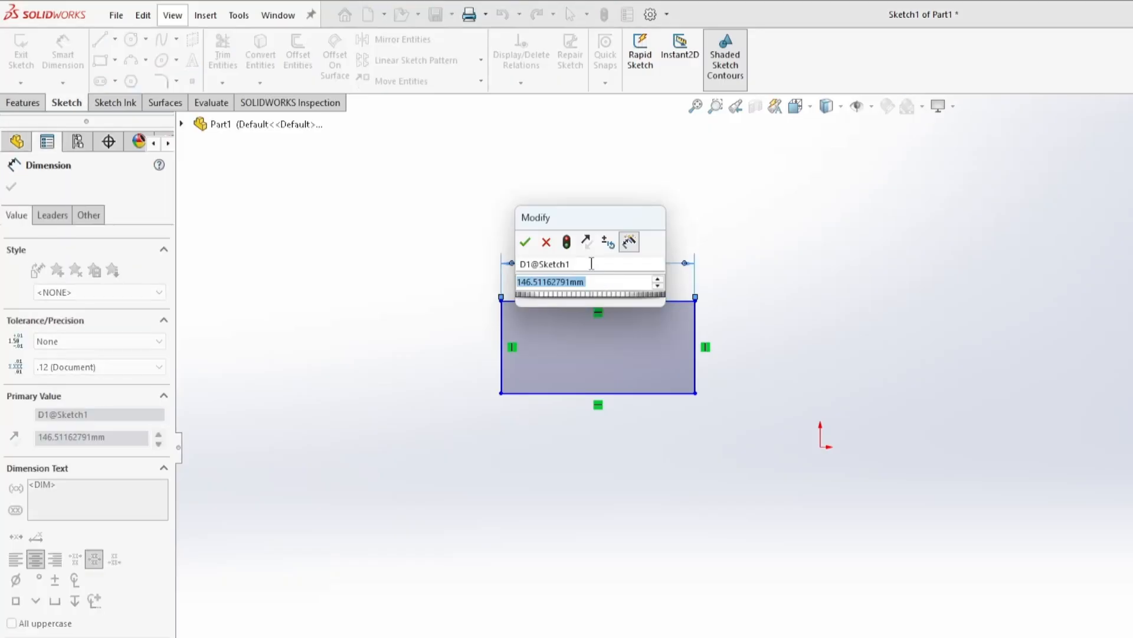
{"action": "type", "text": "100"}
{"action": "key", "text": "Return"}
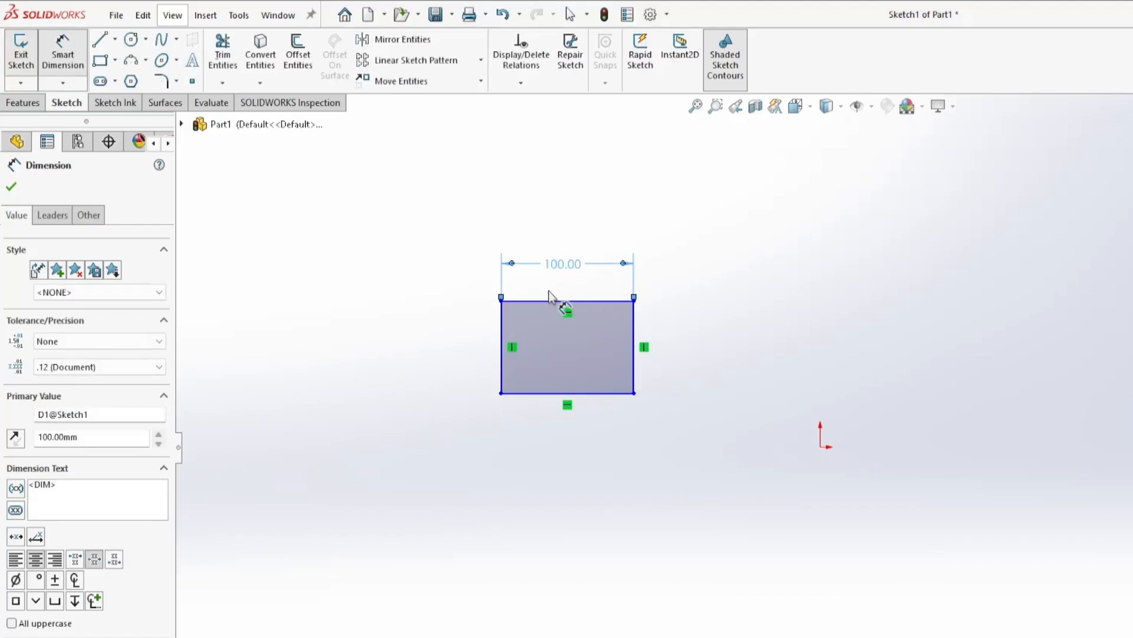
Dimension the rectangle's left edge to a height of 50 mm
{"action": "left_click", "coordinate": [502, 341]}
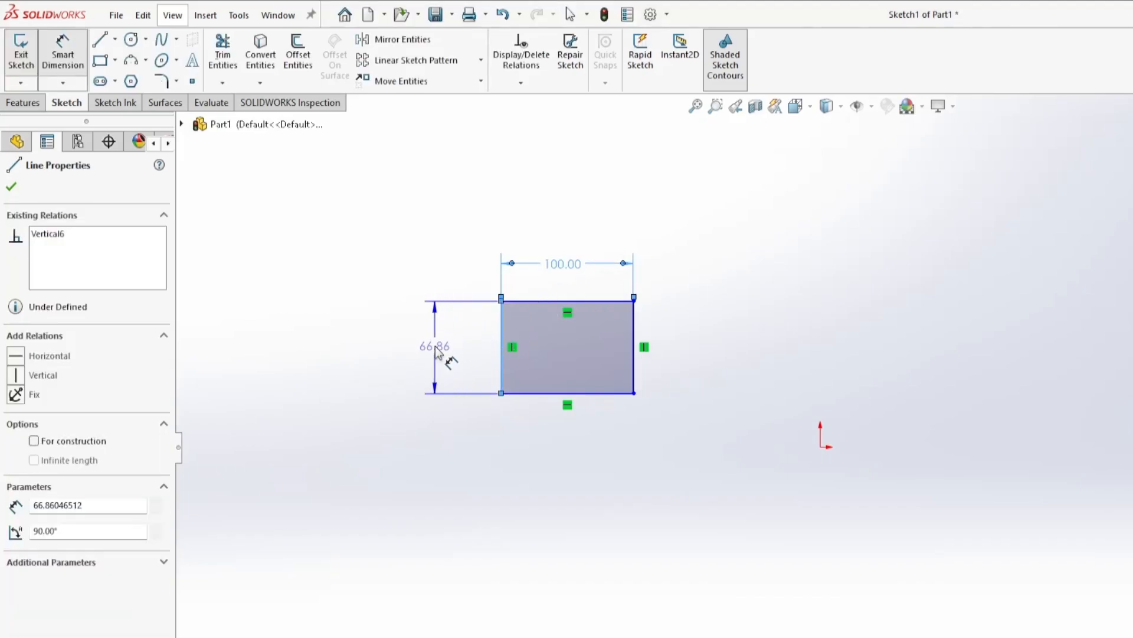
{"action": "left_click", "coordinate": [435, 345]}
{"action": "type", "text": "50"}
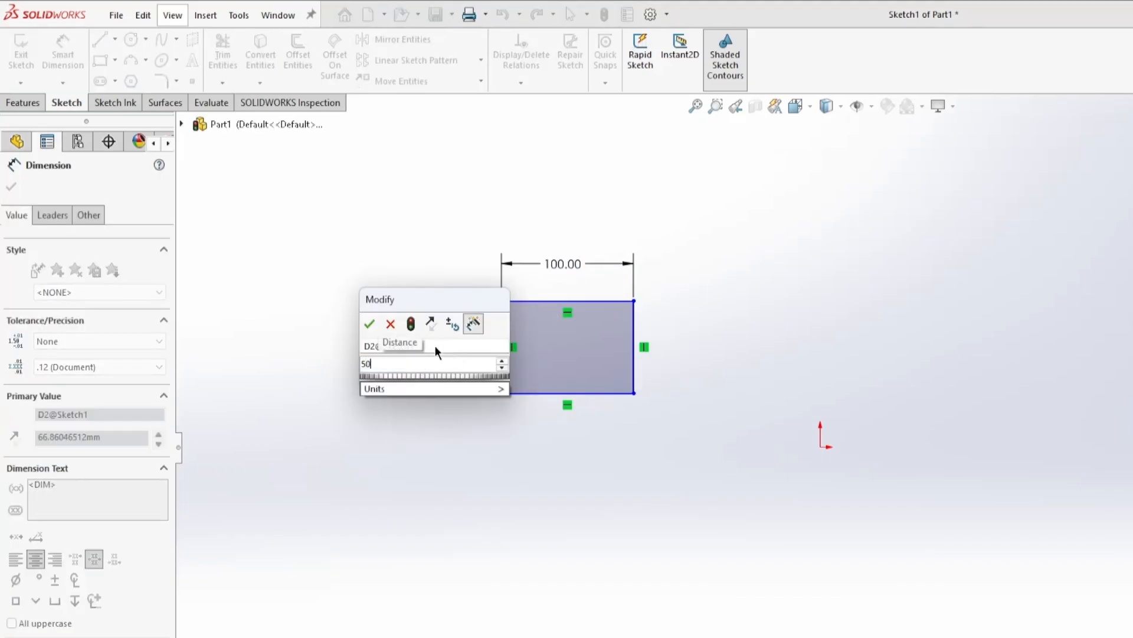
{"action": "key", "text": "Return"}
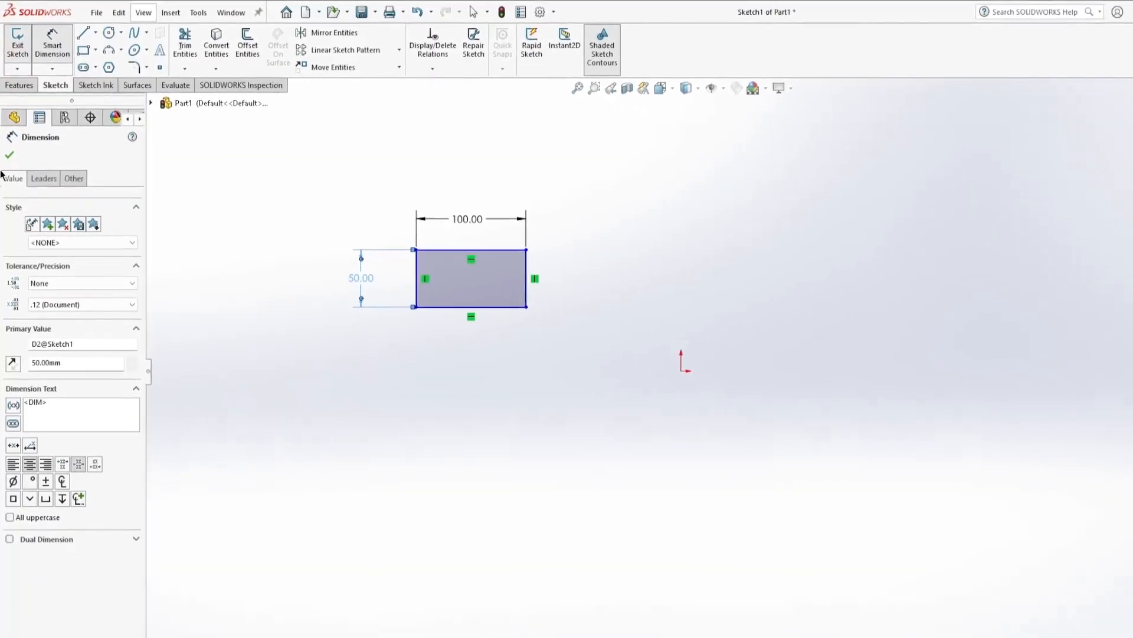
{"action": "key", "text": "Escape"}
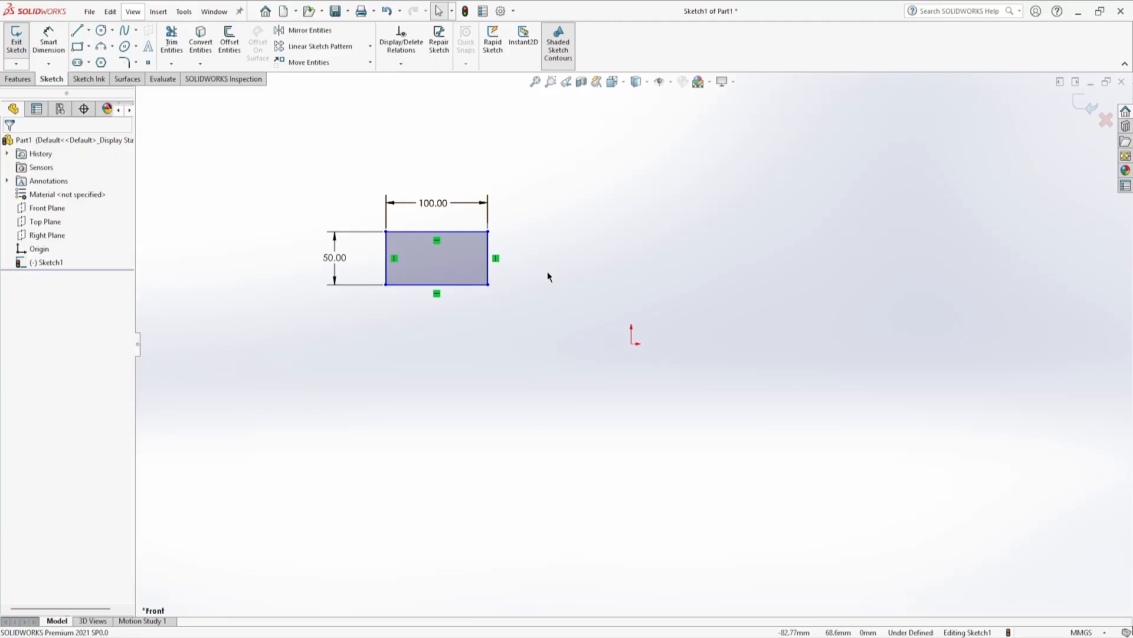
Make the rectangle's lower right corner coincident with the origin and exit the sketch
{"action": "left_click", "coordinate": [488, 286]}
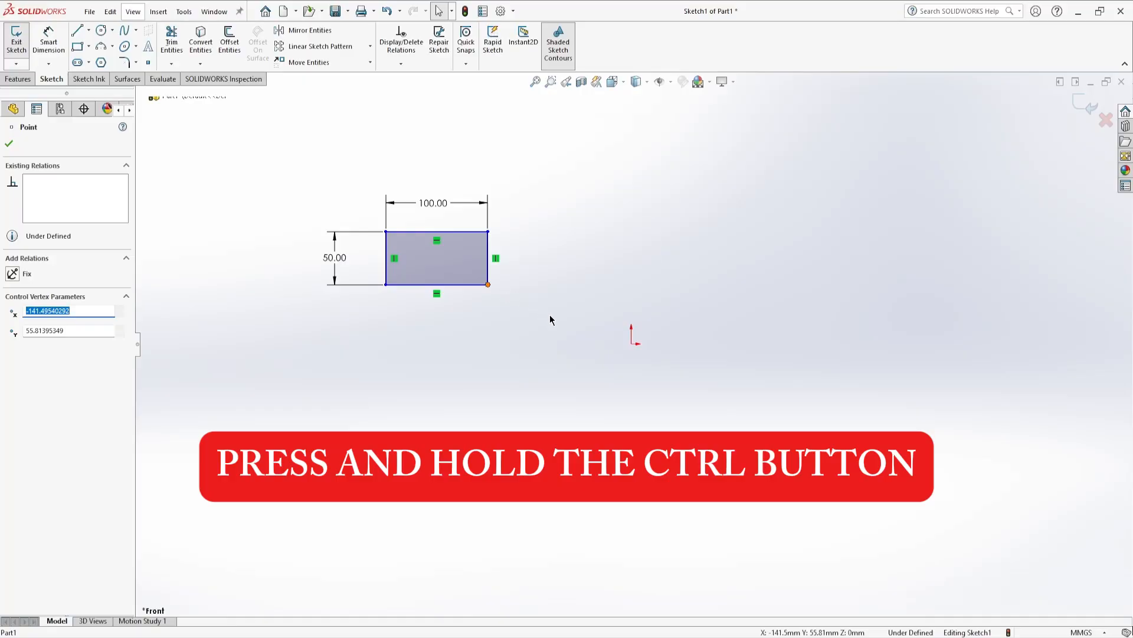
{"action": "left_click", "coordinate": [631, 344], "text": "ctrl"}
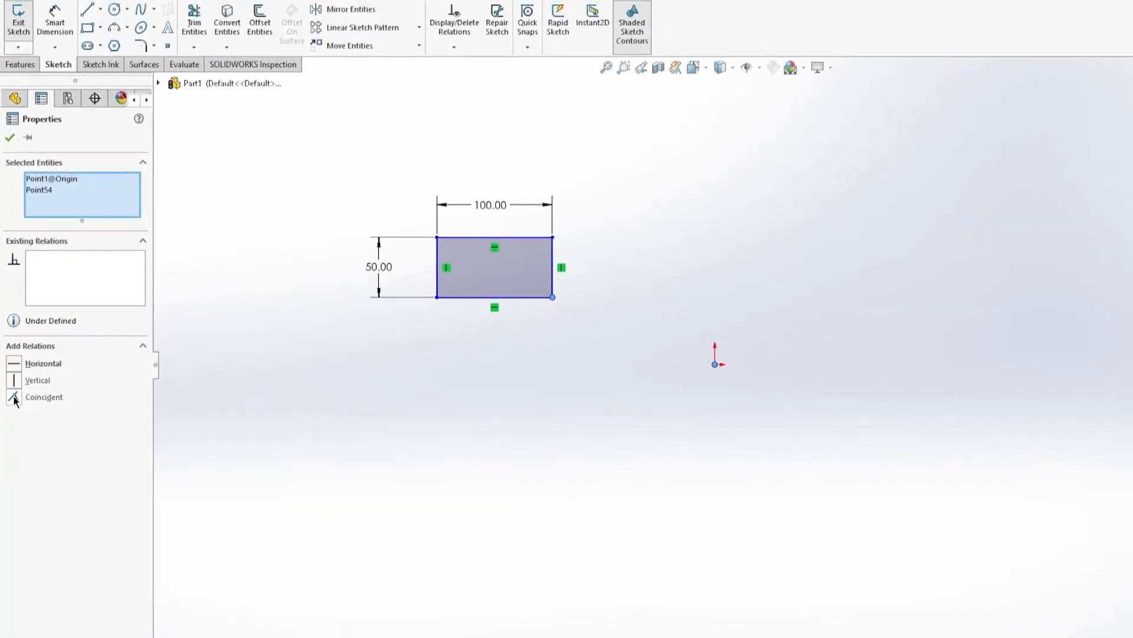
{"action": "left_click", "coordinate": [14, 399]}
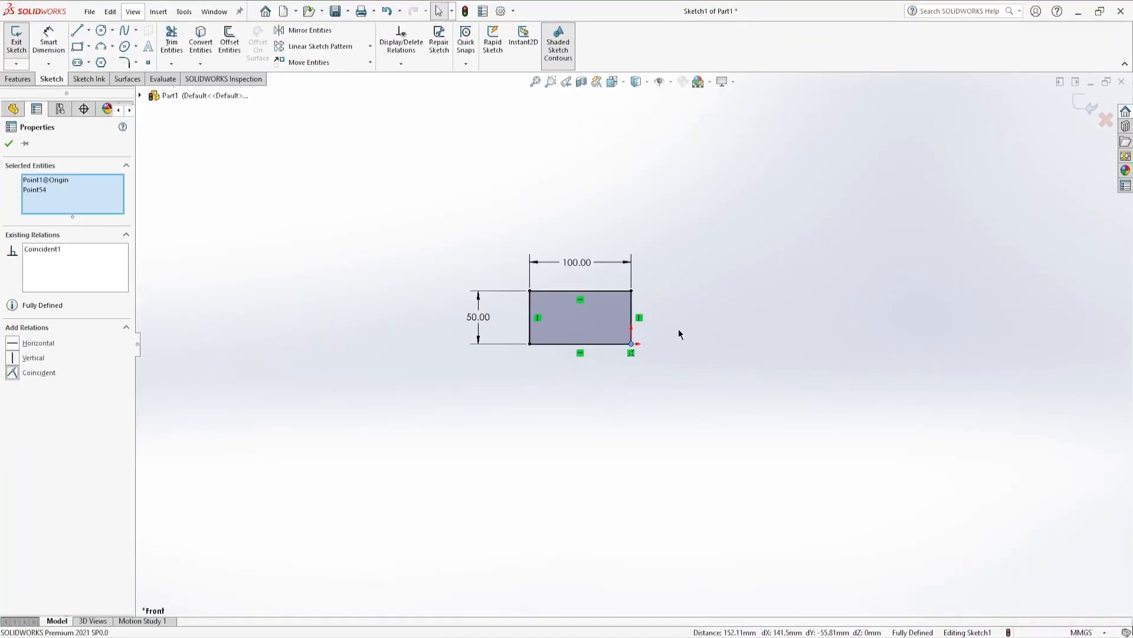
{"action": "key", "text": "Escape"}
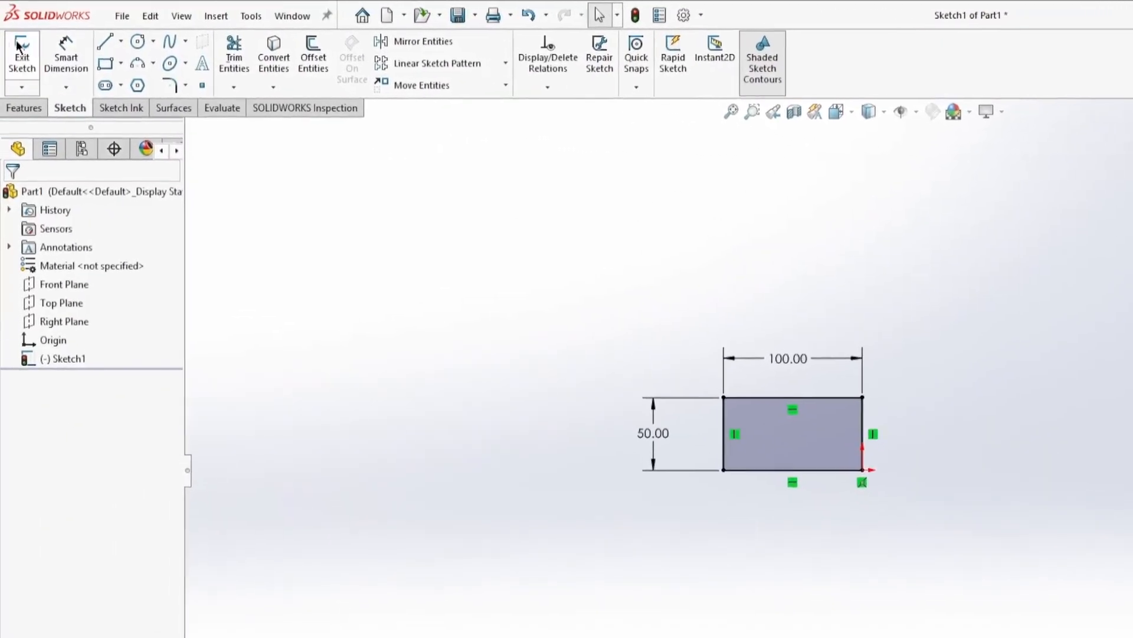
{"action": "left_click", "coordinate": [28, 75]}
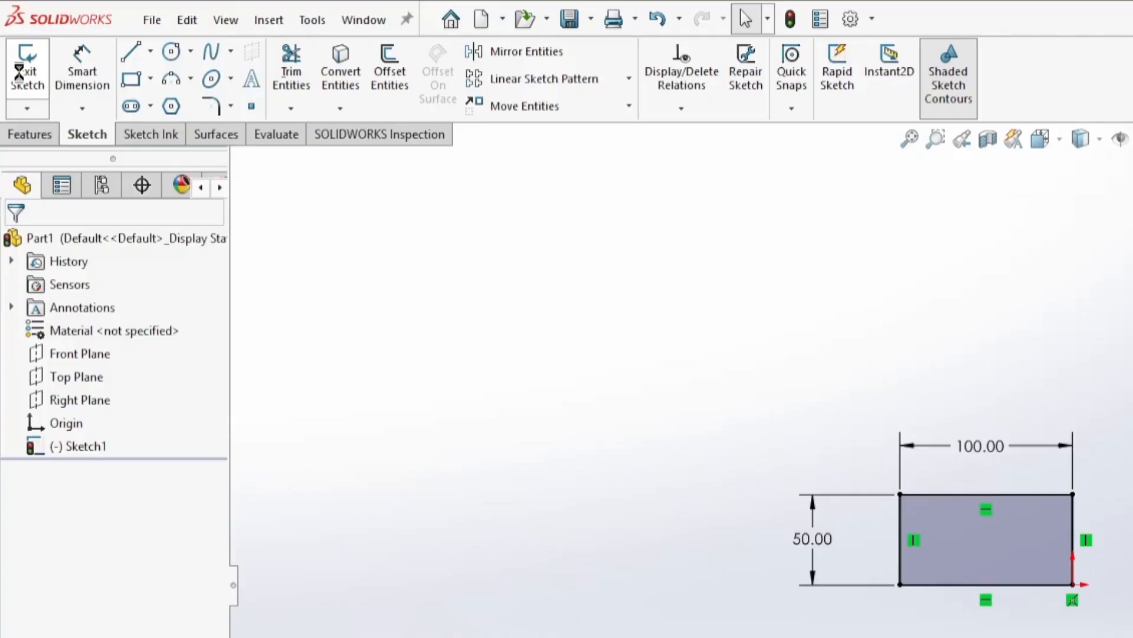